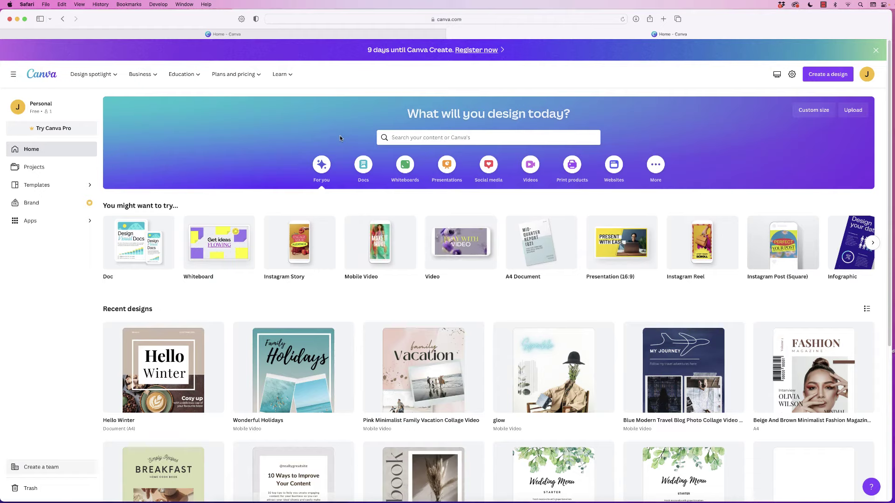
# Open the existing Hello Winter design for reference and create a new blank A4 document.
pyautogui.click(171, 368)
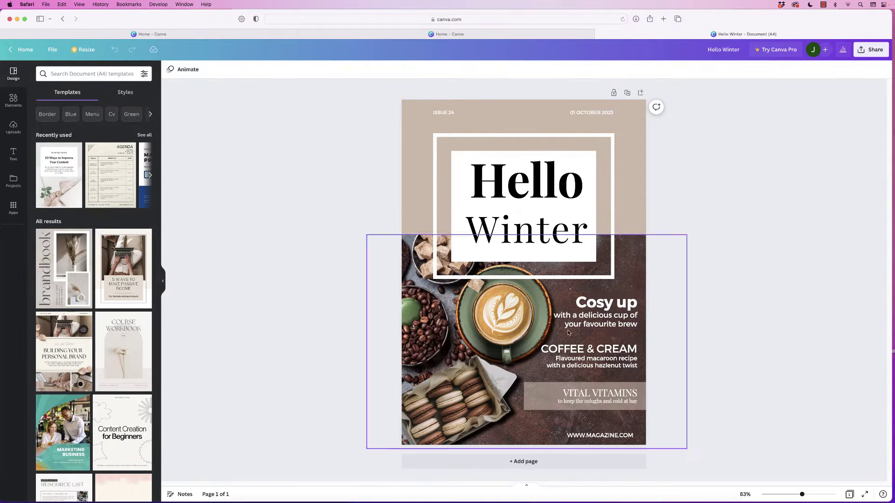
pyautogui.click(433, 34)
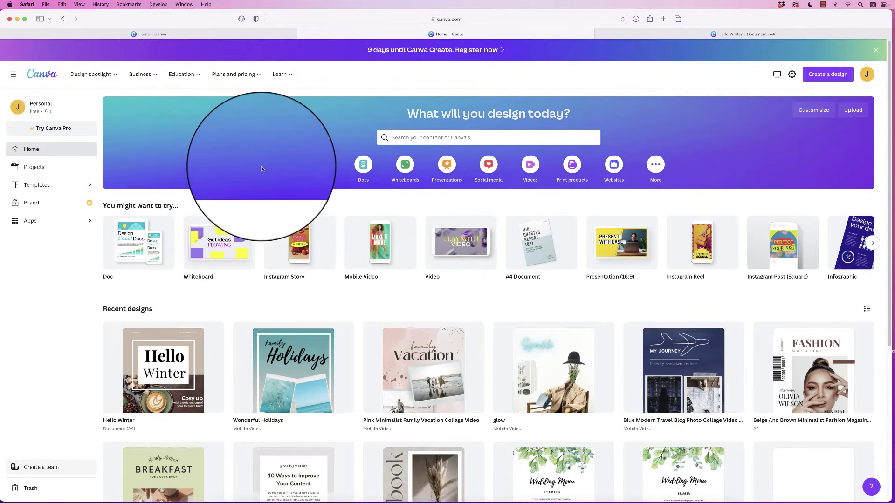
pyautogui.click(822, 76)
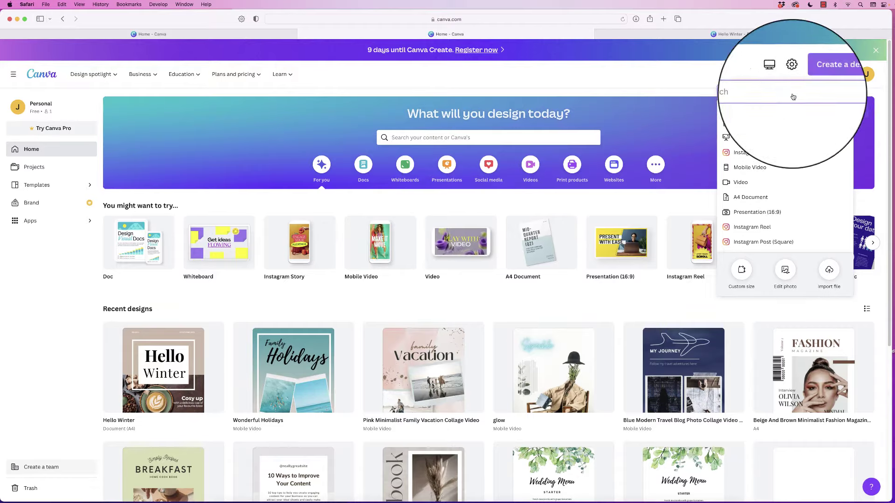
pyautogui.click(744, 198)
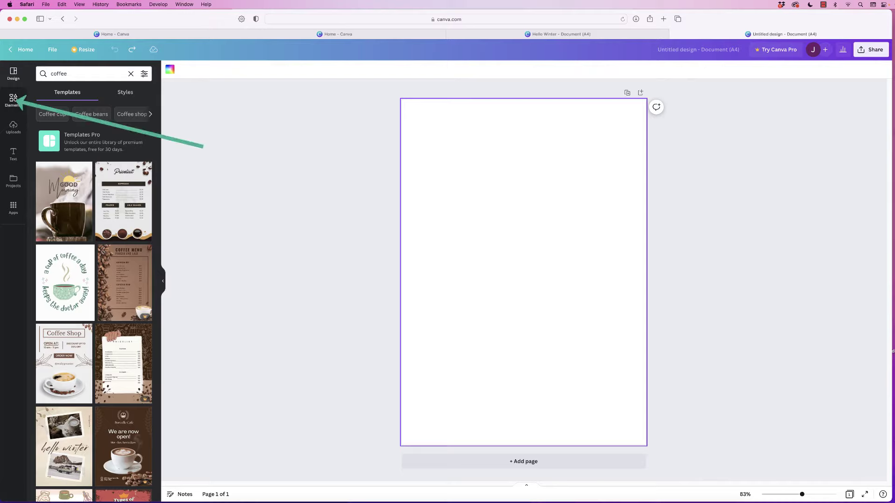
# Search the photos for coffee and add the picture of a latte, coffee beans and macarons on a dark table.
pyautogui.click(13, 100)
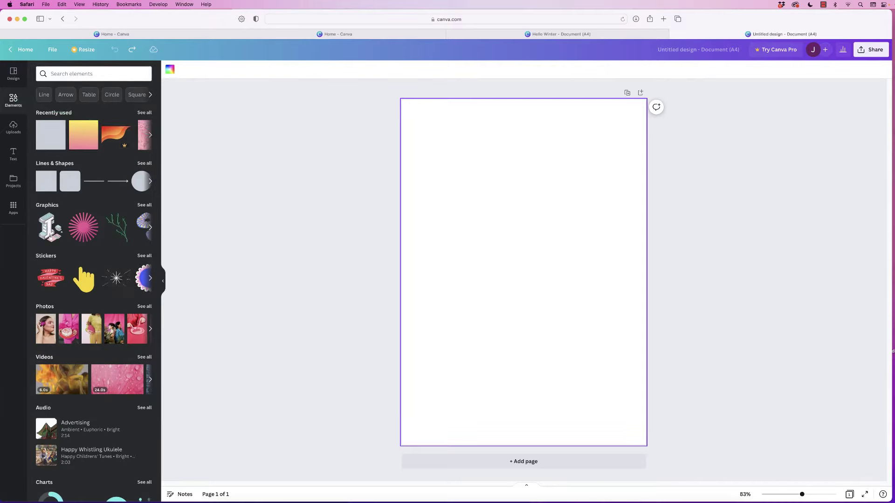
pyautogui.scroll(-1, 93, 280)
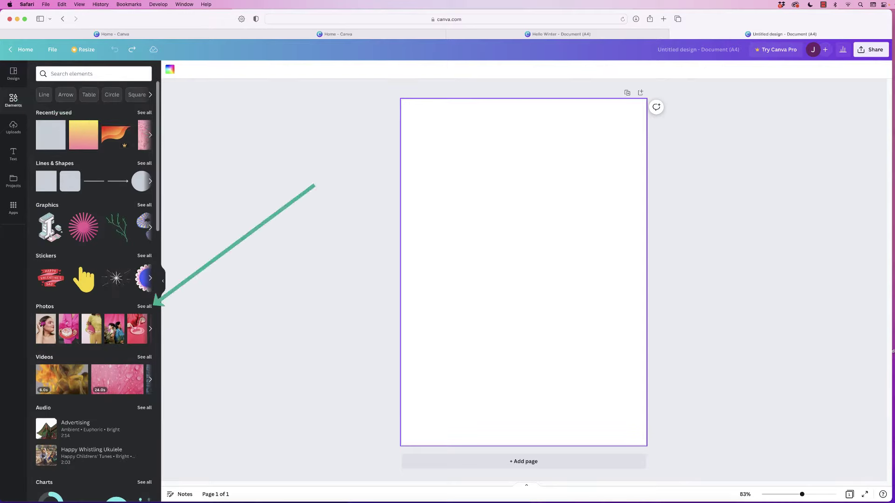
pyautogui.click(144, 306)
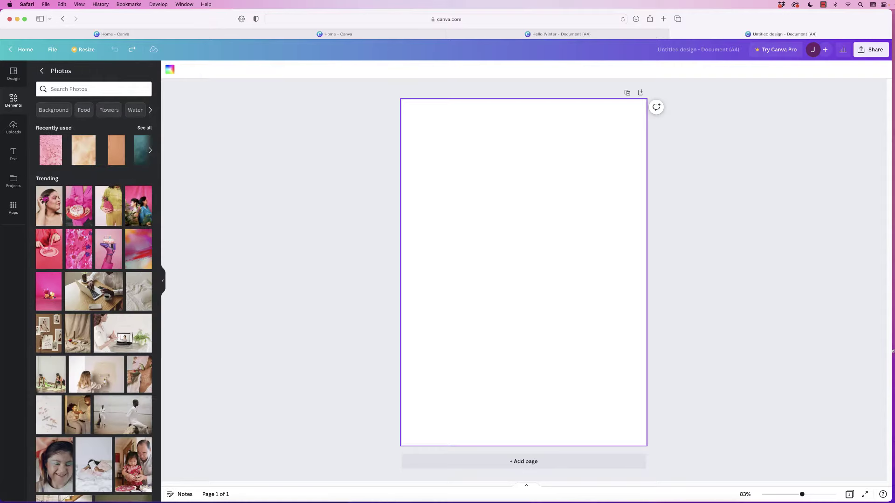
pyautogui.click(69, 89)
pyautogui.write('coffee')
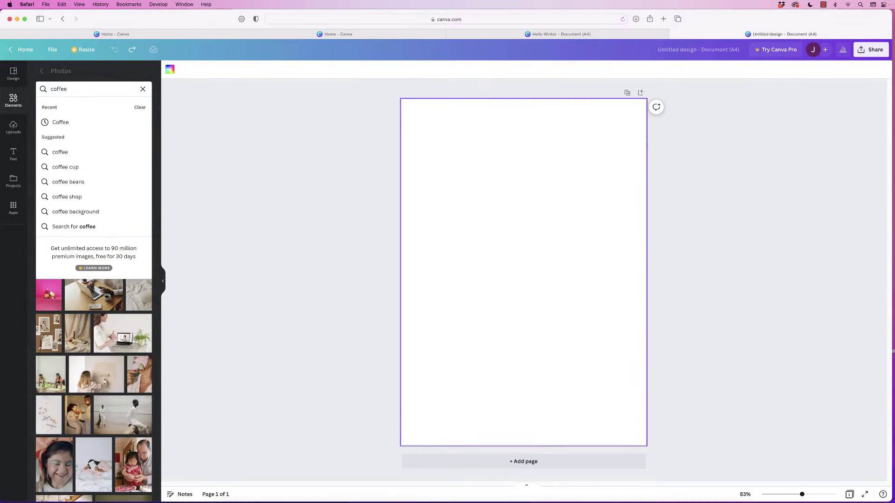
pyautogui.press('Return')
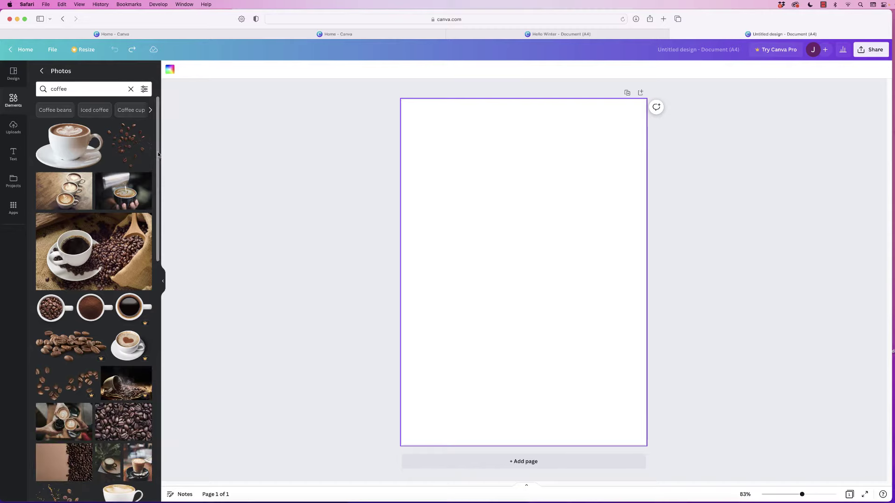
pyautogui.moveTo(157, 154); pyautogui.dragTo(155, 414)
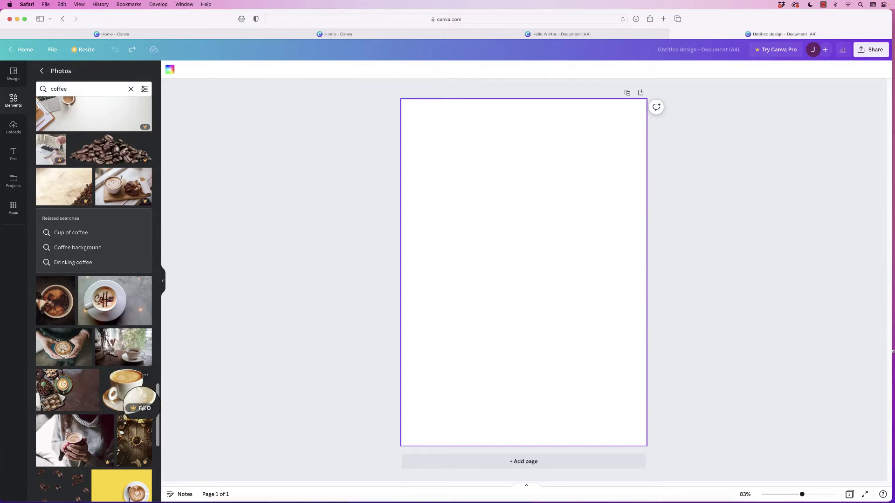
pyautogui.click(75, 391)
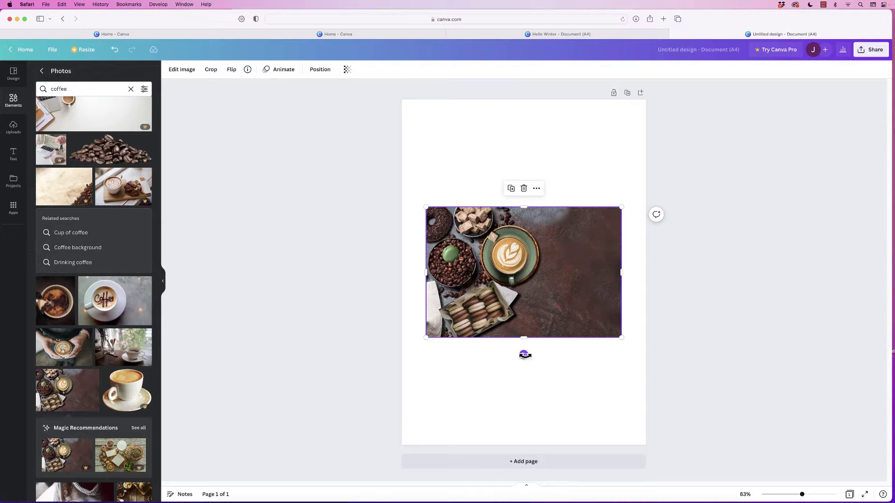
# Enlarge the coffee photo to about 282 × 189 mm and position it across the lower part of the page.
pyautogui.moveTo(516, 286); pyautogui.dragTo(492, 388)
pyautogui.moveTo(596, 315); pyautogui.dragTo(575, 301)
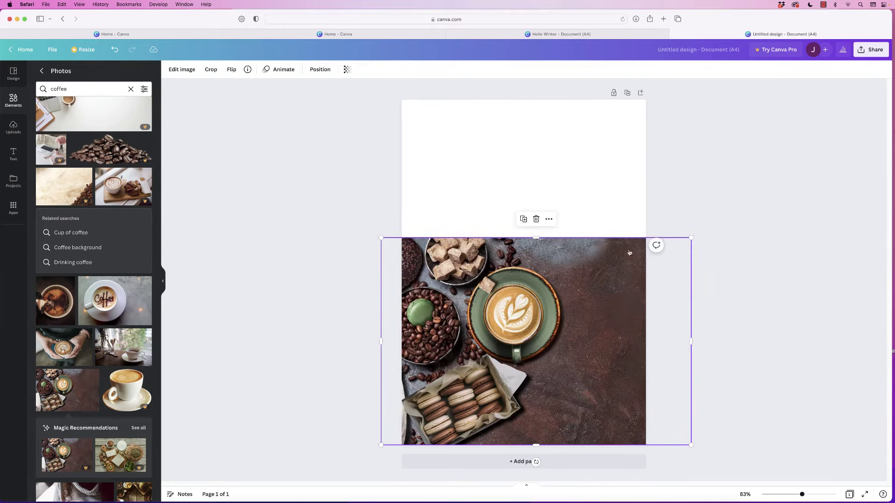
pyautogui.moveTo(691, 238); pyautogui.dragTo(709, 226)
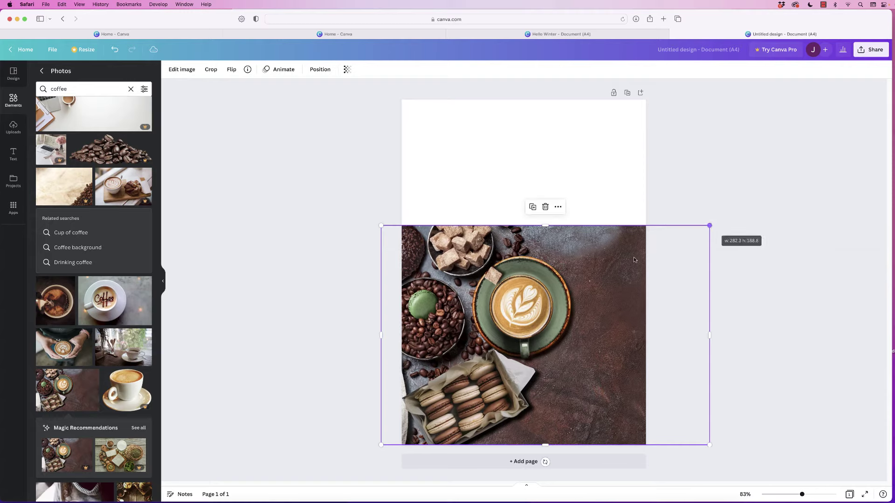
pyautogui.moveTo(595, 279); pyautogui.dragTo(584, 280)
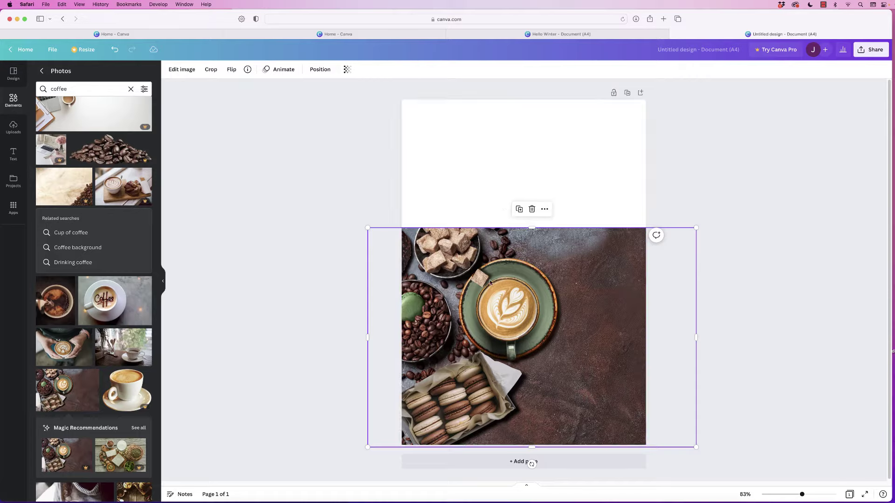
# Add a square shape and stretch it into a rectangle covering the upper part of the page above the photo.
pyautogui.click(13, 99)
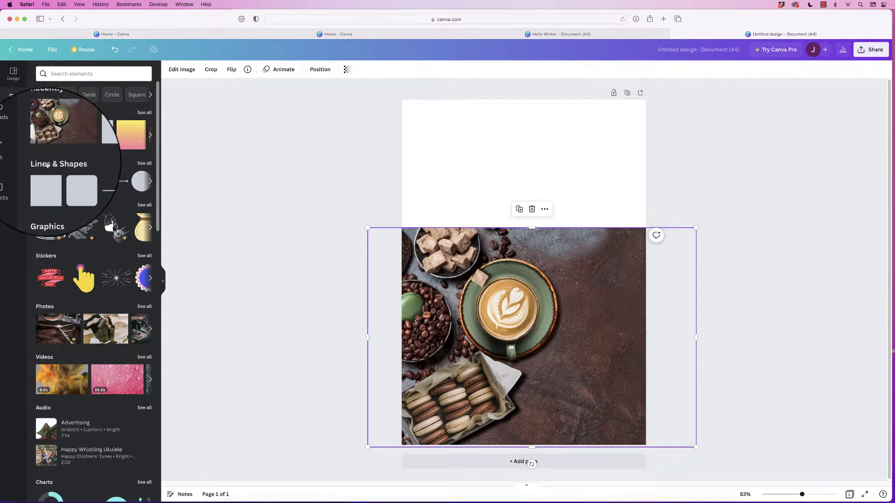
pyautogui.click(45, 187)
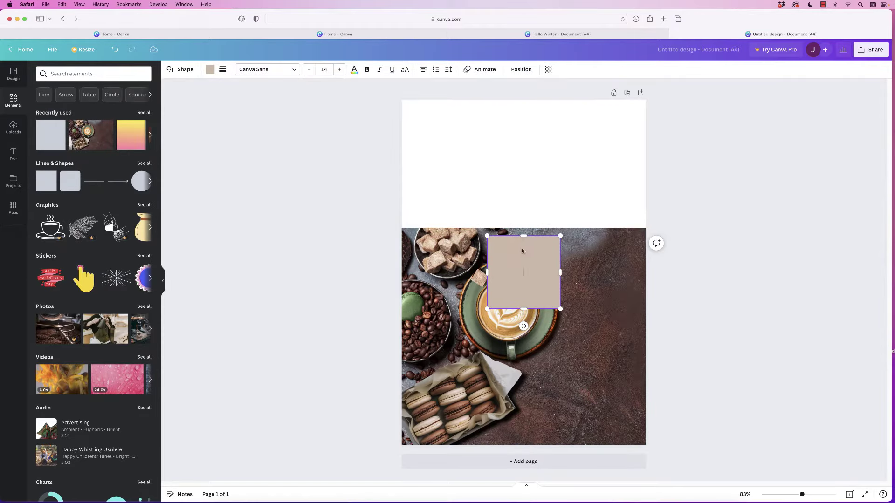
pyautogui.moveTo(513, 238); pyautogui.dragTo(406, 106)
pyautogui.moveTo(468, 197); pyautogui.dragTo(654, 245)
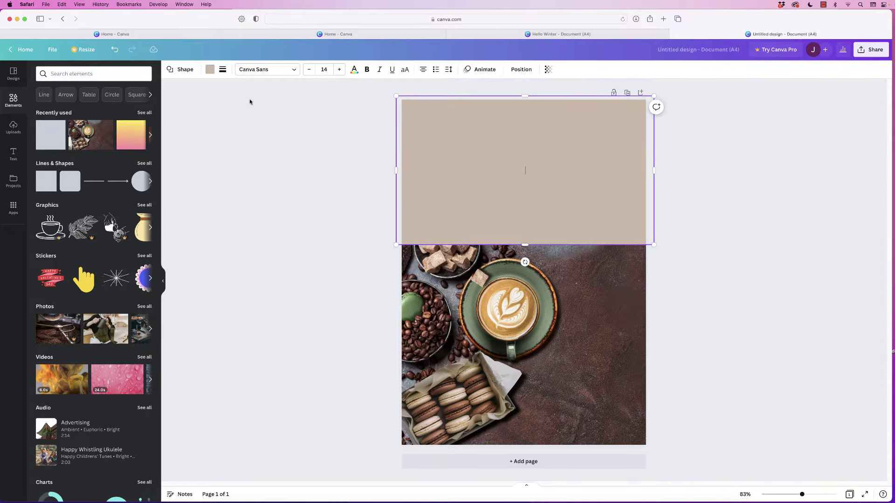
# Try several photo colours on the upper rectangle and fill it with the light beige #decebd.
pyautogui.click(209, 69)
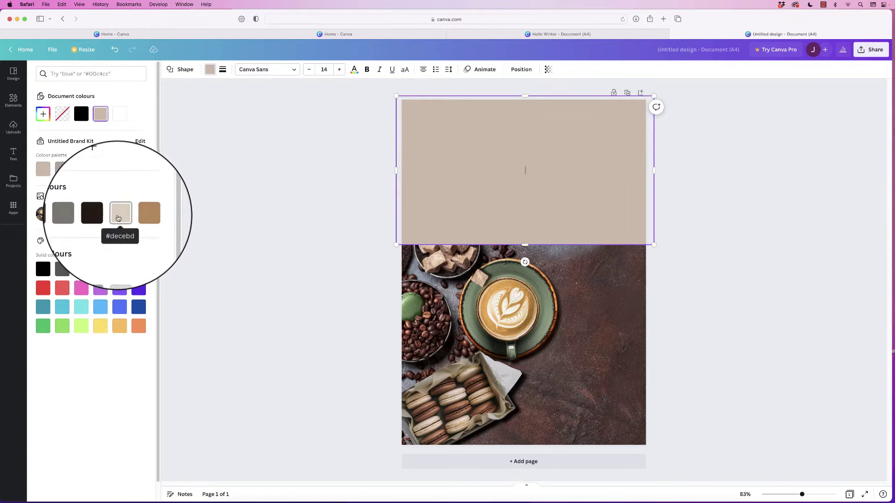
pyautogui.click(119, 214)
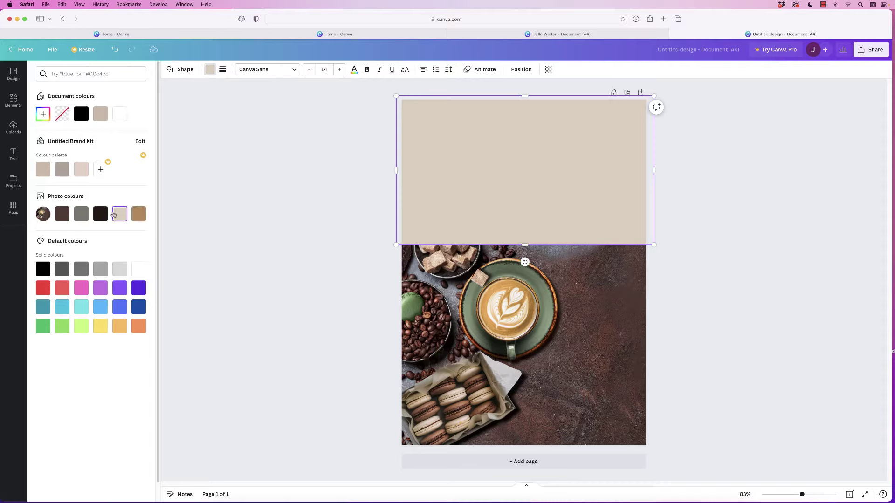
pyautogui.click(138, 215)
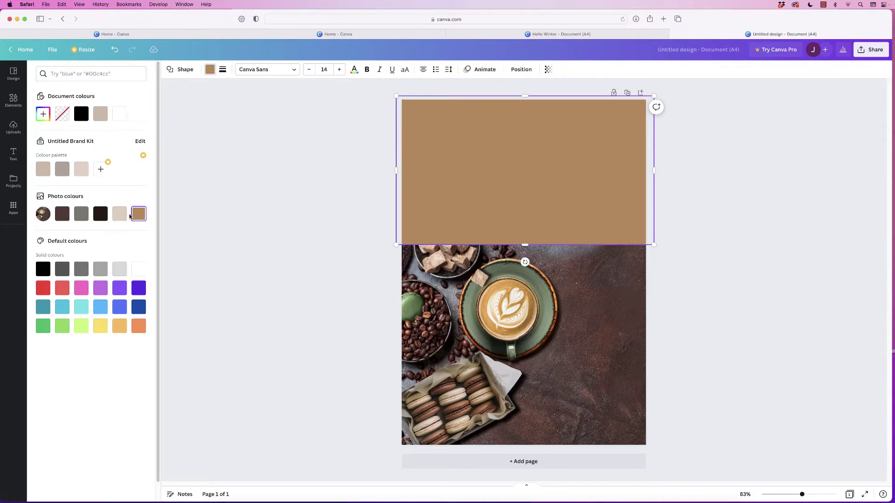
pyautogui.click(81, 214)
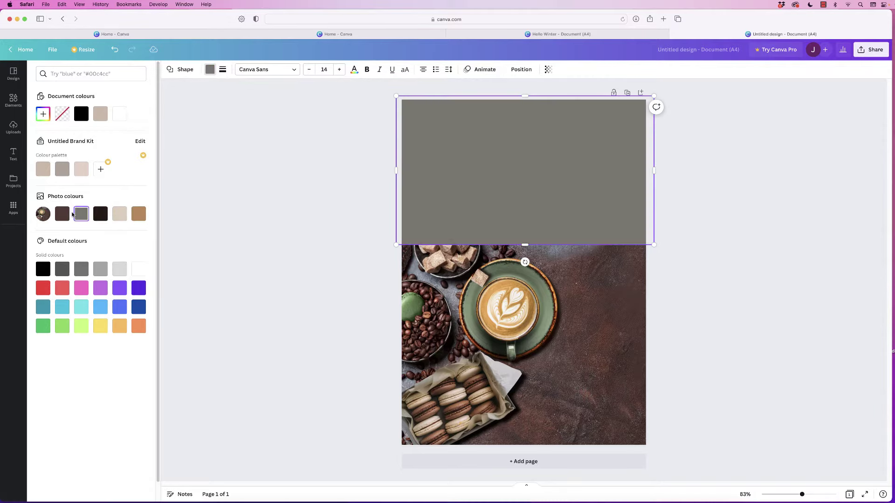
pyautogui.click(64, 214)
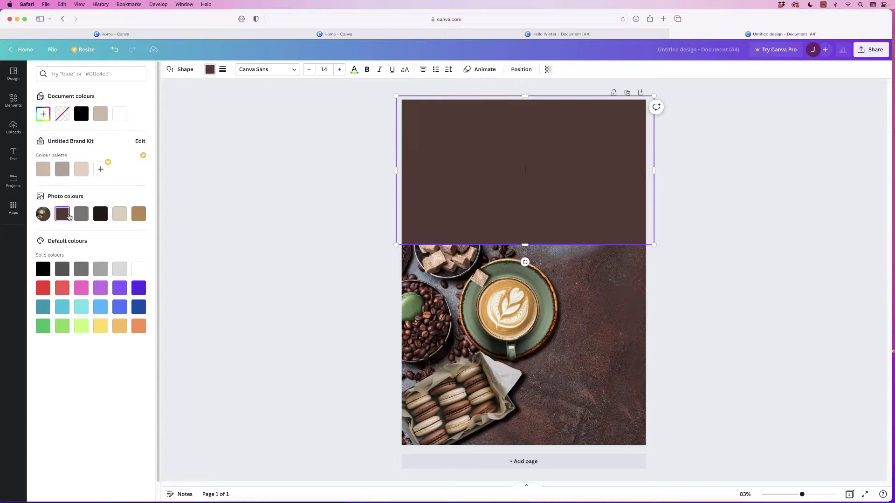
pyautogui.click(124, 217)
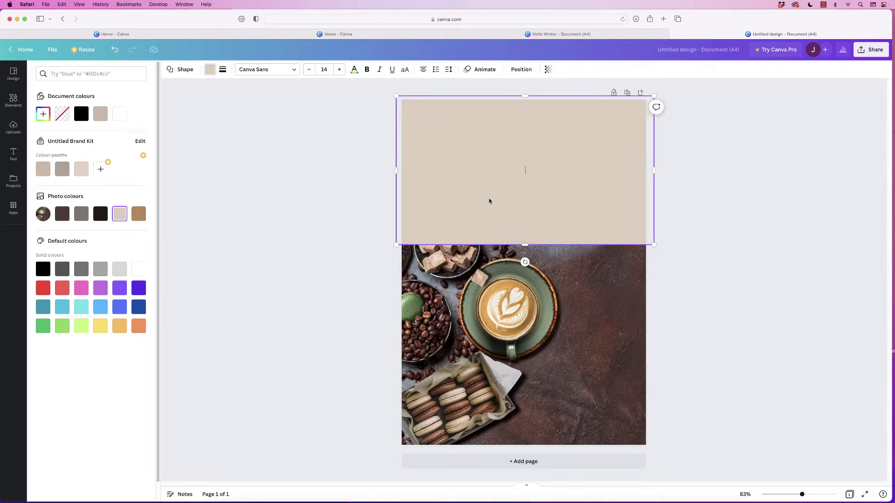
# Check the Hello Winter design for comparison and shift the new design's beige rectangle slightly upward.
pyautogui.click(560, 34)
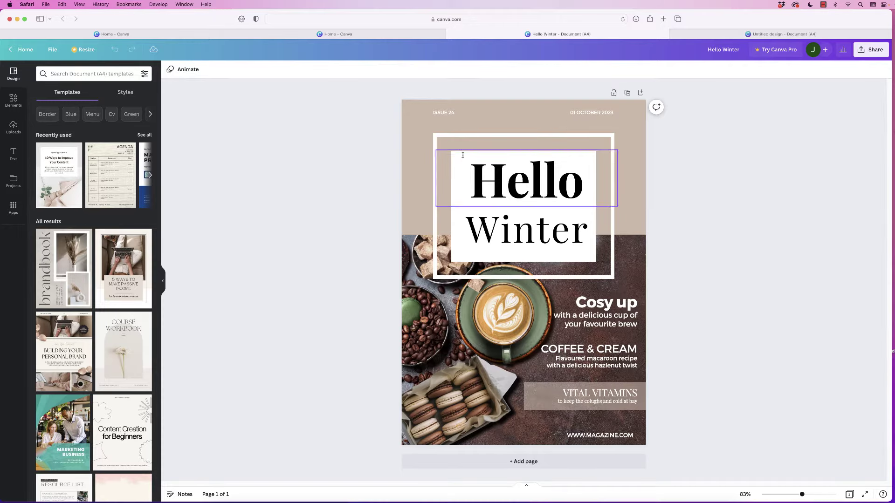
pyautogui.click(739, 37)
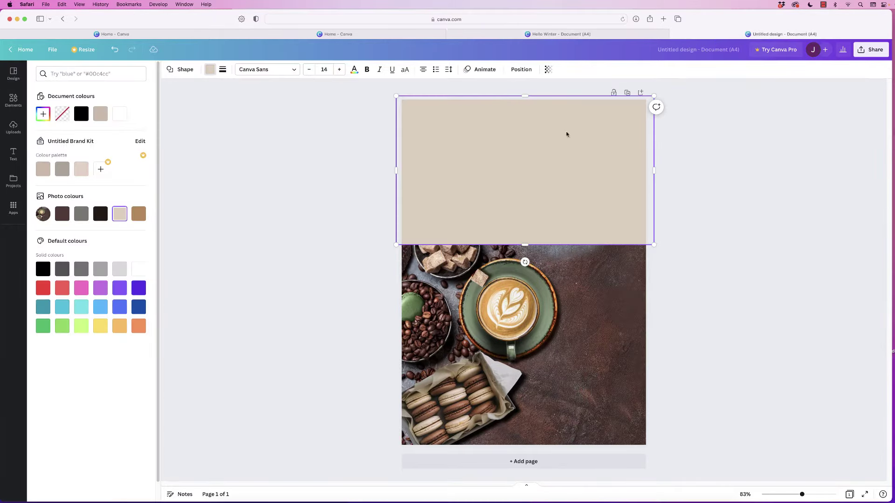
pyautogui.moveTo(505, 202); pyautogui.dragTo(511, 181)
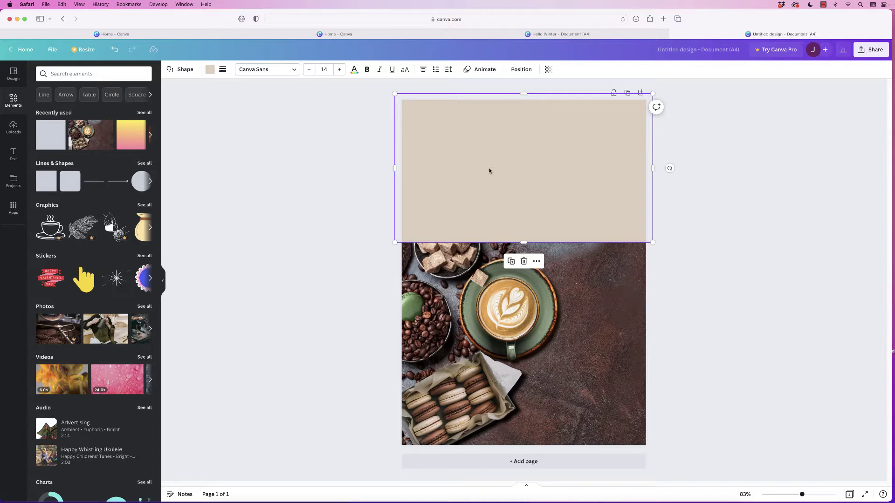
# Duplicate the beige rectangle, resize the copy to about 175 × 148 mm and centre it horizontally, overlapping the rectangle and photo.
pyautogui.doubleClick(417, 122)
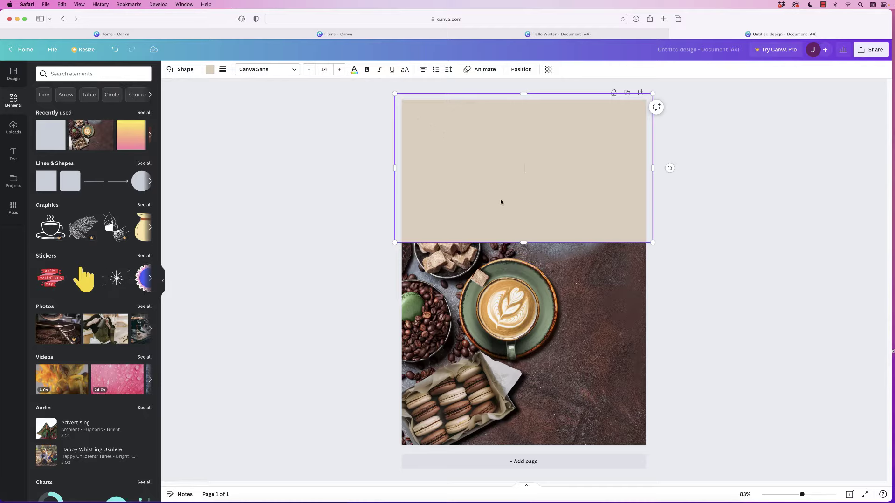
pyautogui.click(357, 168)
pyautogui.click(517, 165)
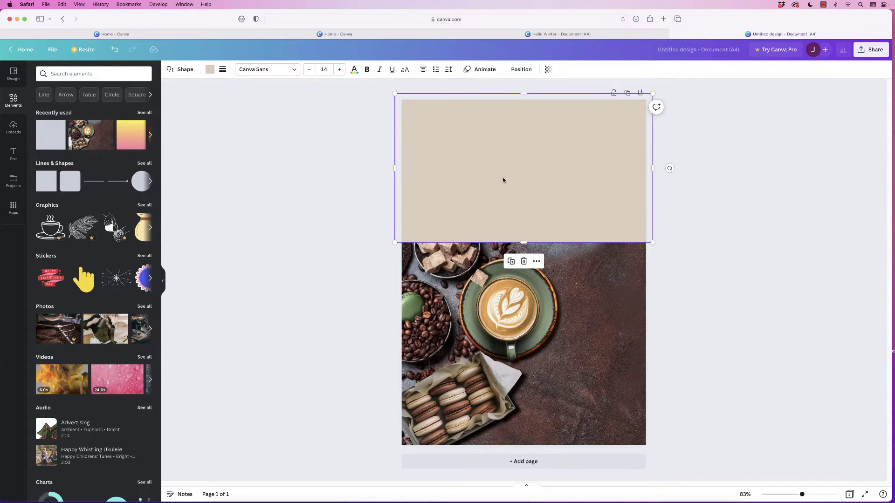
pyautogui.click(510, 262)
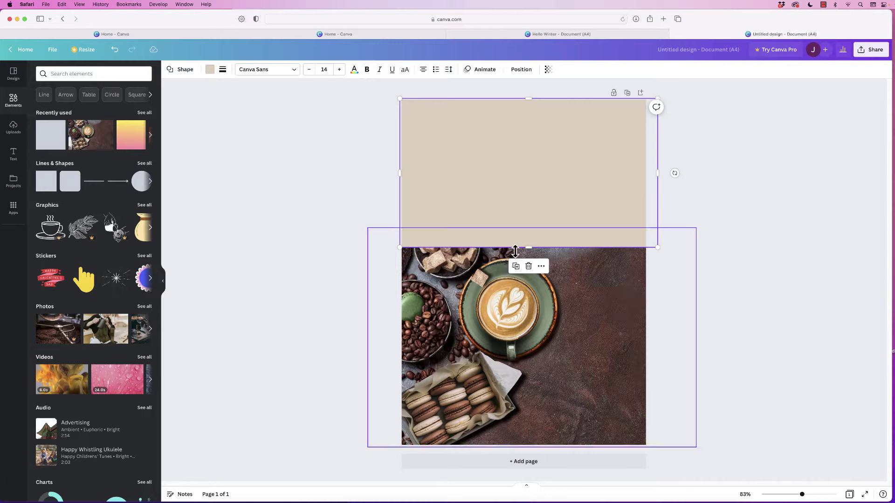
pyautogui.moveTo(515, 190); pyautogui.dragTo(512, 289)
pyautogui.moveTo(653, 352); pyautogui.dragTo(597, 374)
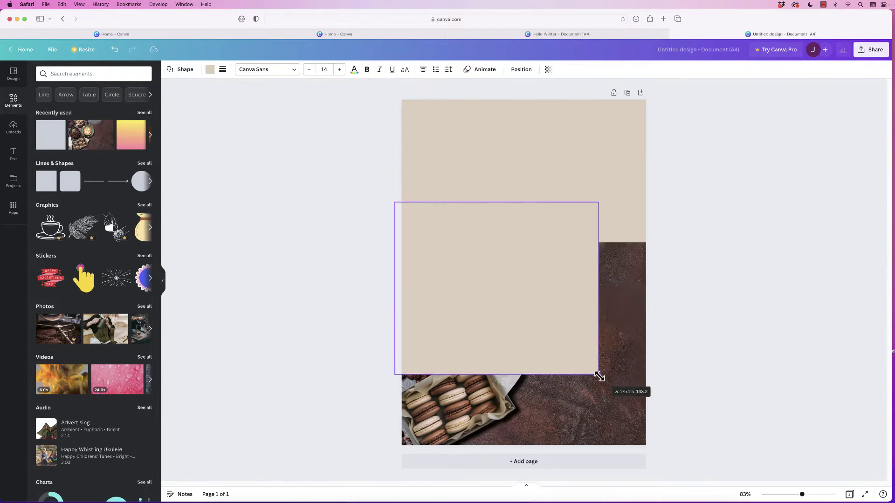
pyautogui.moveTo(529, 314); pyautogui.dragTo(552, 246)
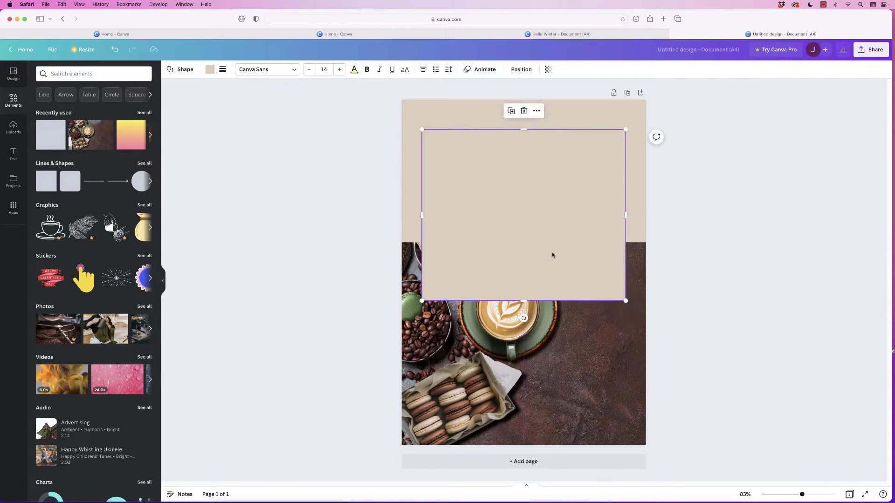
# Add a solid border with a weight of 14 to the smaller beige rectangle.
pyautogui.click(223, 69)
pyautogui.click(248, 93)
pyautogui.moveTo(224, 125); pyautogui.dragTo(234, 127)
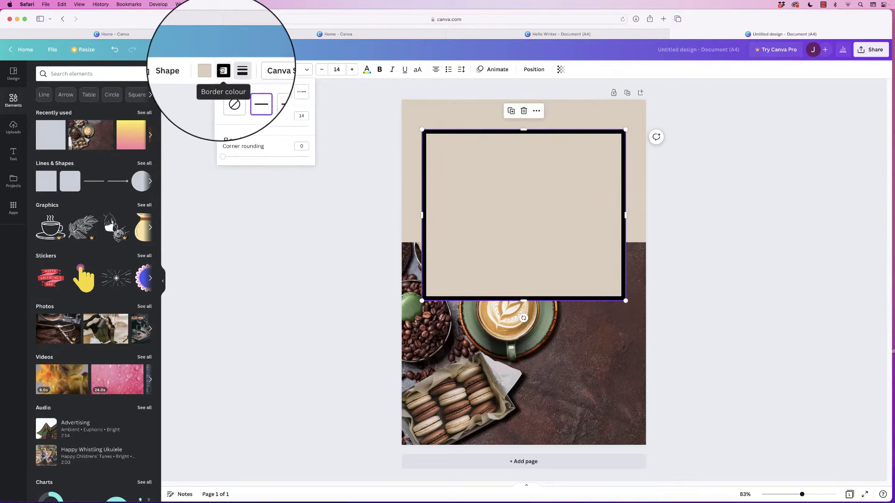
# Try white for the smaller rectangle's border, and set it to the golden brown photo colour.
pyautogui.click(223, 70)
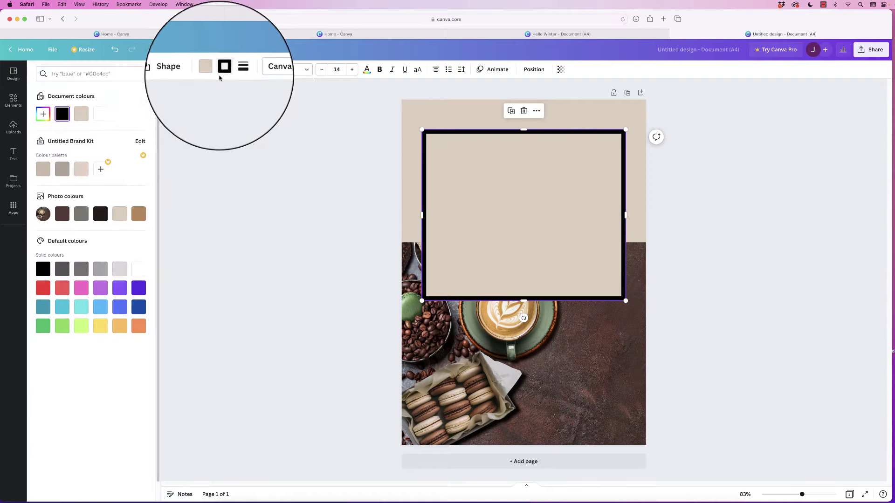
pyautogui.click(100, 115)
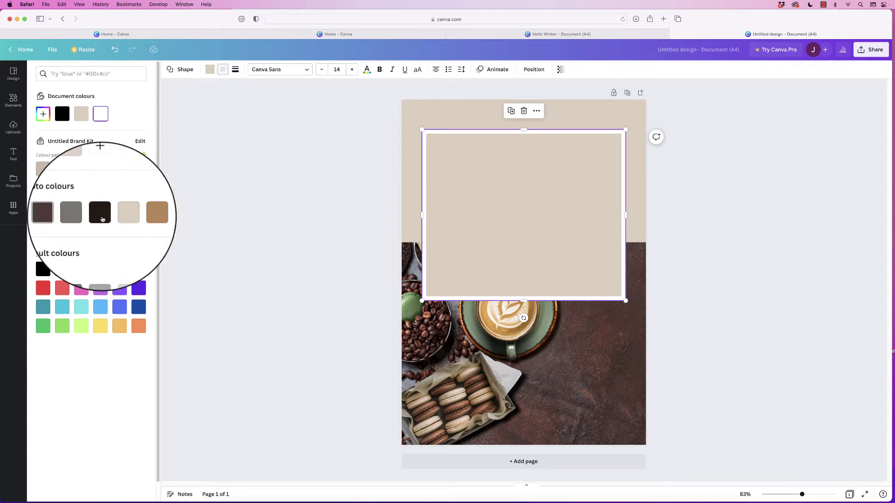
pyautogui.click(139, 215)
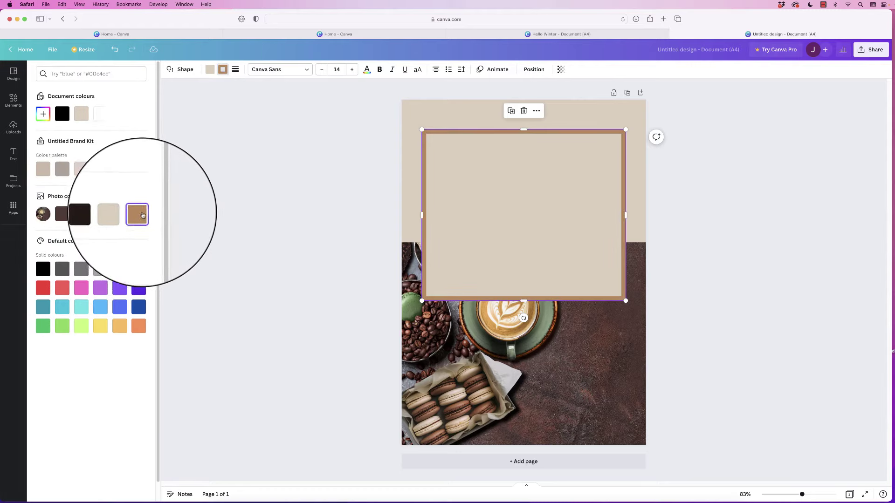
# Set the smaller rectangle's border to white and remove its fill colour to leave a frame.
pyautogui.click(100, 114)
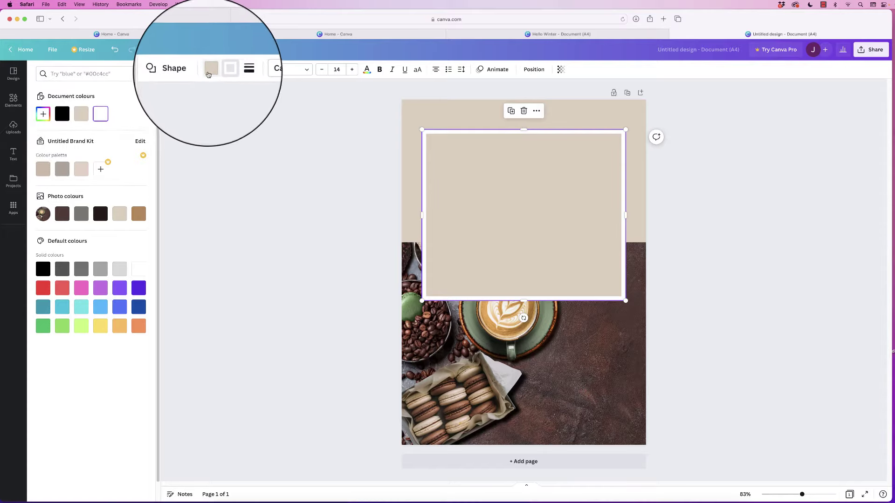
pyautogui.click(210, 70)
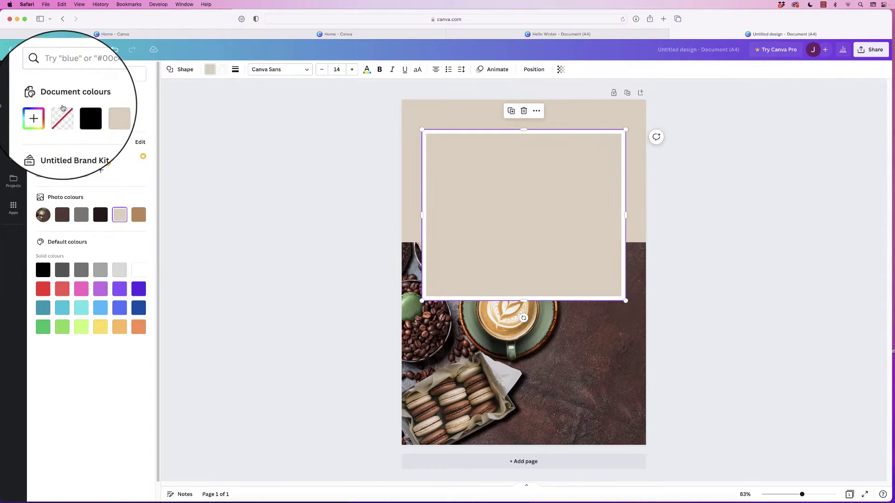
pyautogui.click(62, 114)
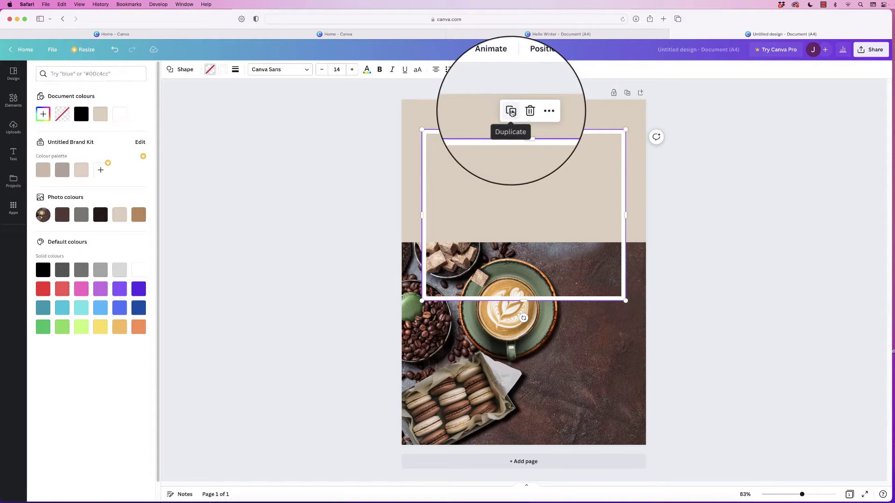
# Duplicate the white frame, shrinking the copy to sit centred inside the original with no border.
pyautogui.click(510, 113)
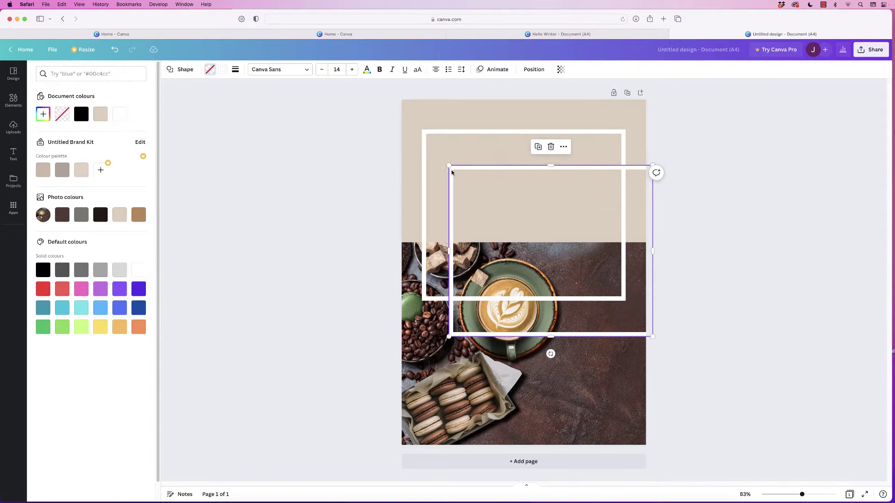
pyautogui.moveTo(449, 165); pyautogui.dragTo(479, 150)
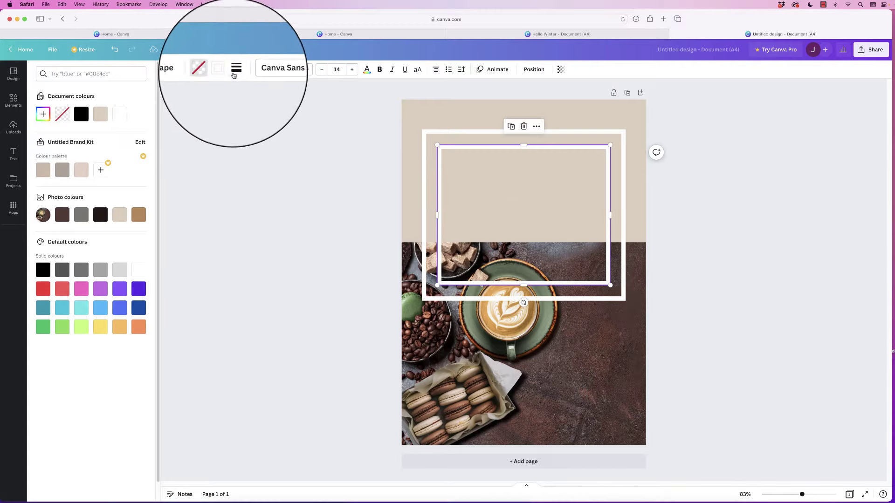
pyautogui.click(235, 69)
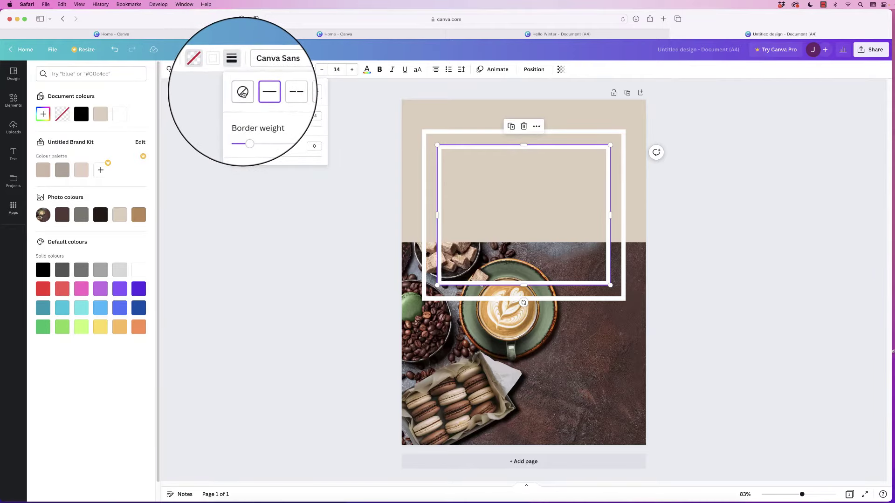
pyautogui.click(240, 93)
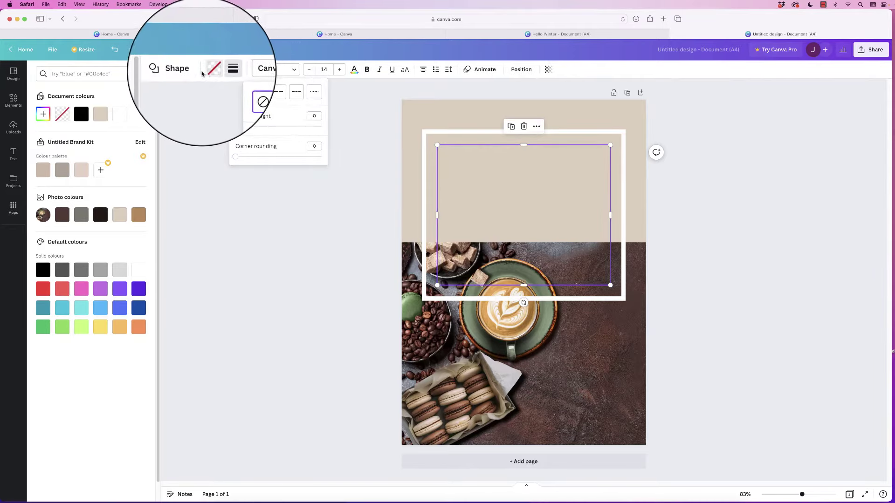
# Fill the inner rectangle with white.
pyautogui.click(208, 72)
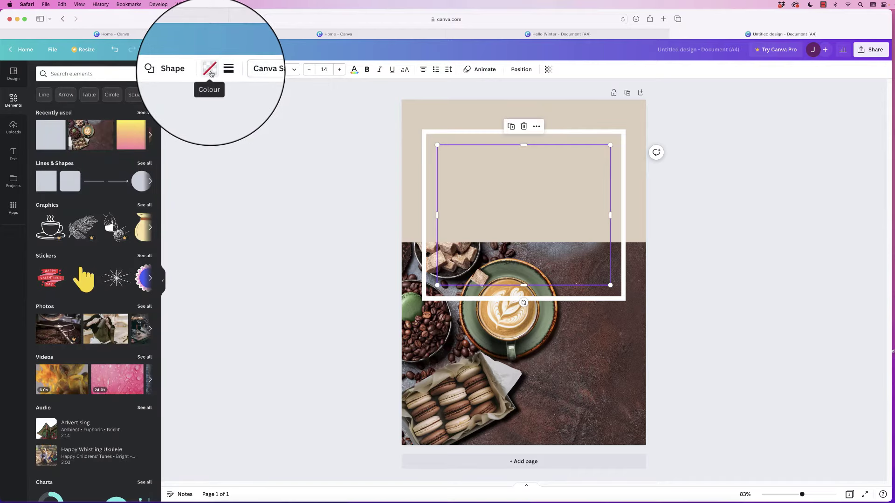
pyautogui.click(210, 72)
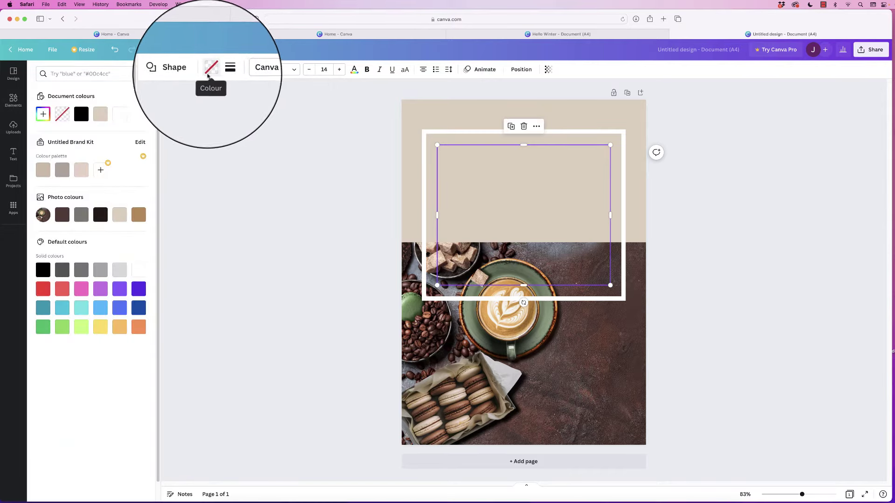
pyautogui.click(119, 114)
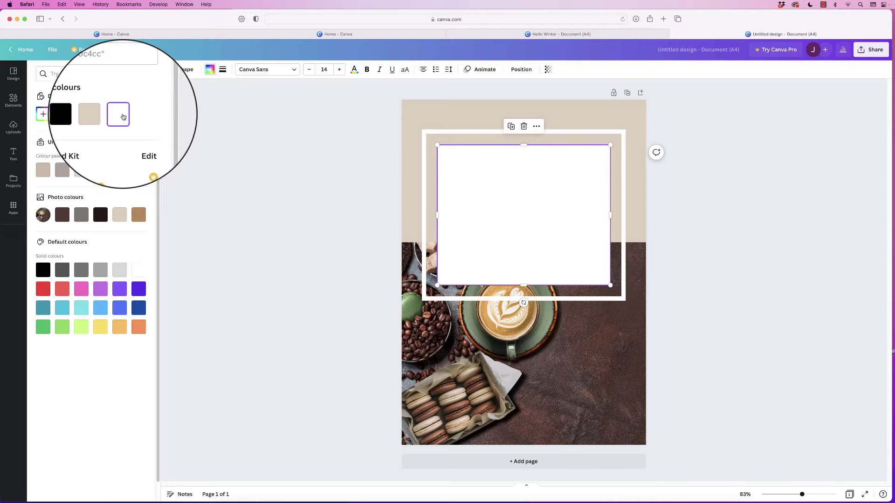
pyautogui.click(507, 164)
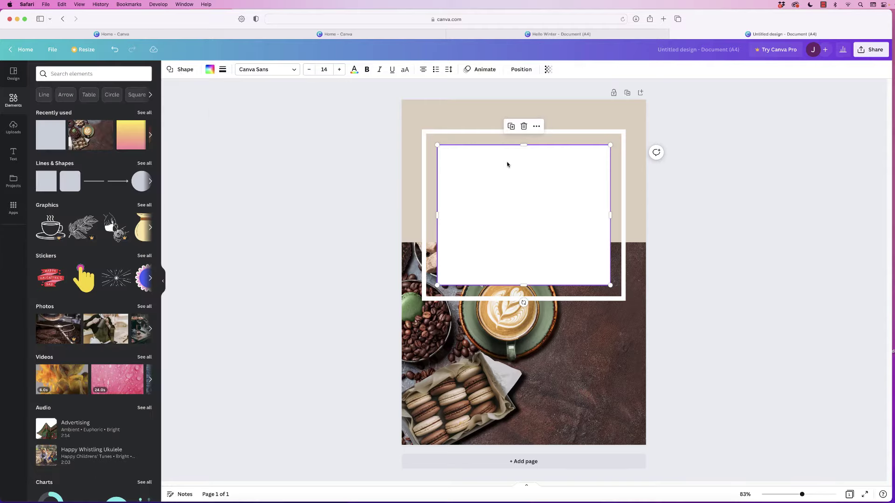
# Duplicate the white rectangle and reshape the copy into a short, wide bar extending past the page's lower right edge.
pyautogui.click(512, 128)
pyautogui.moveTo(516, 226); pyautogui.dragTo(554, 358)
pyautogui.moveTo(568, 280); pyautogui.dragTo(568, 385)
pyautogui.moveTo(482, 403); pyautogui.dragTo(520, 404)
pyautogui.click(580, 406)
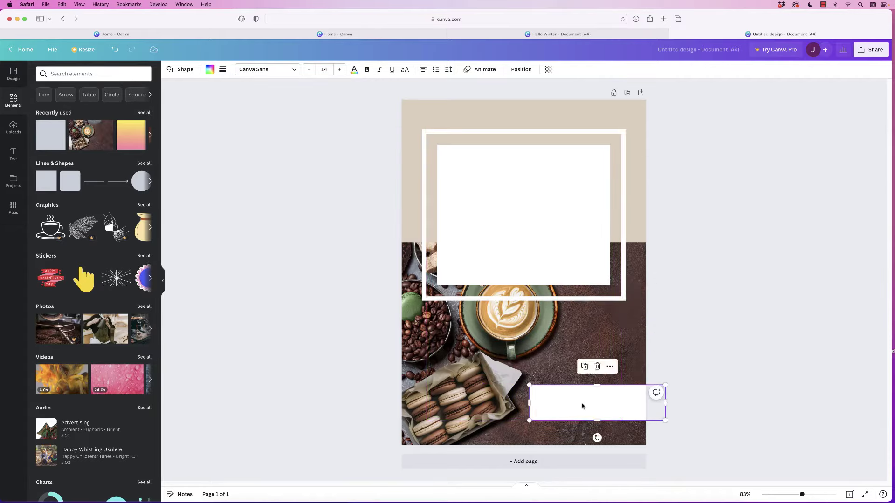
# Set the lower bar to the beige photo colour and make it partly transparent so the photo shows through.
pyautogui.click(209, 70)
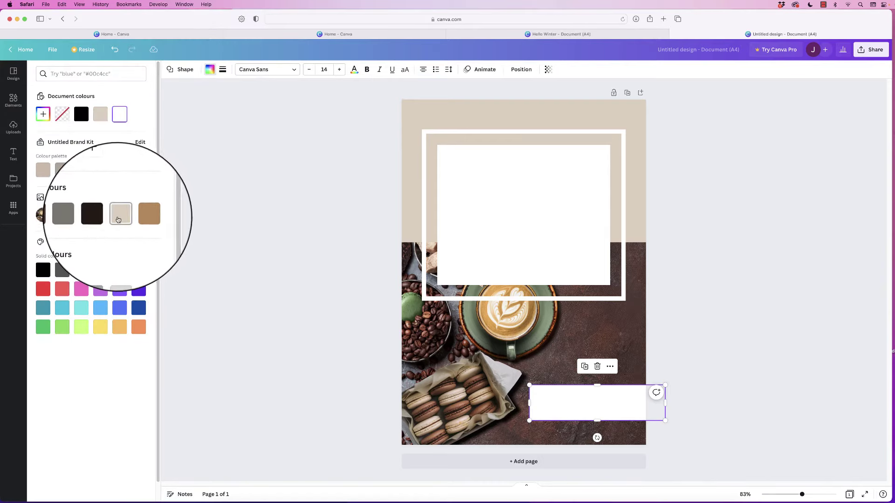
pyautogui.click(120, 214)
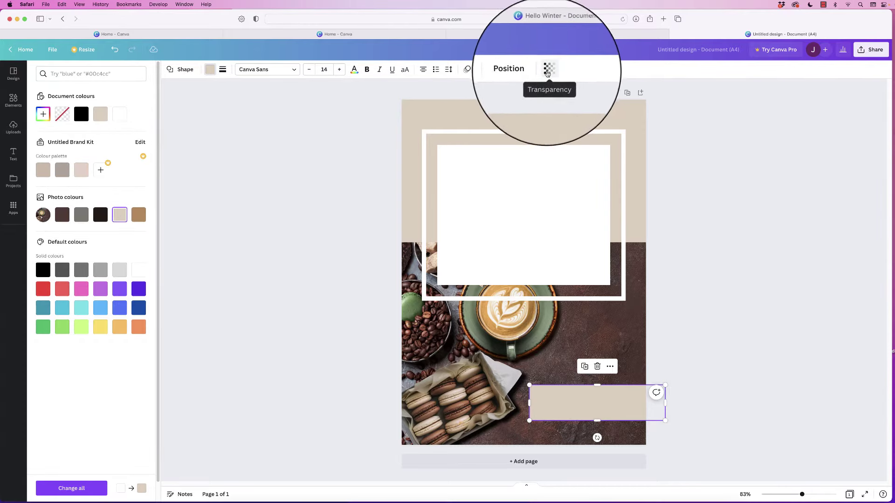
pyautogui.click(548, 70)
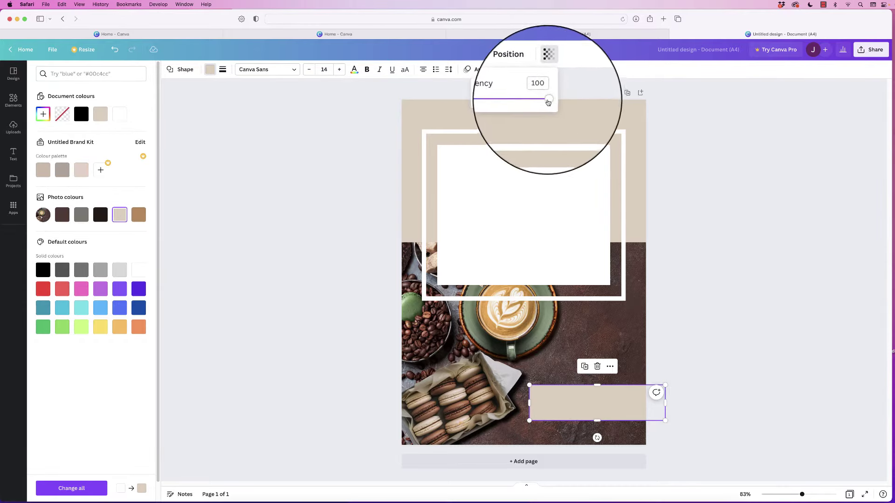
pyautogui.moveTo(547, 103); pyautogui.dragTo(524, 102)
pyautogui.click(261, 166)
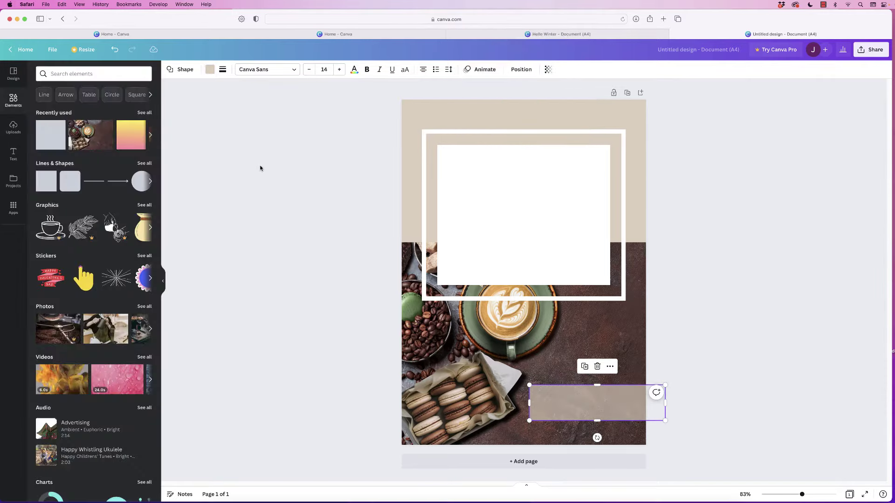
pyautogui.click(313, 175)
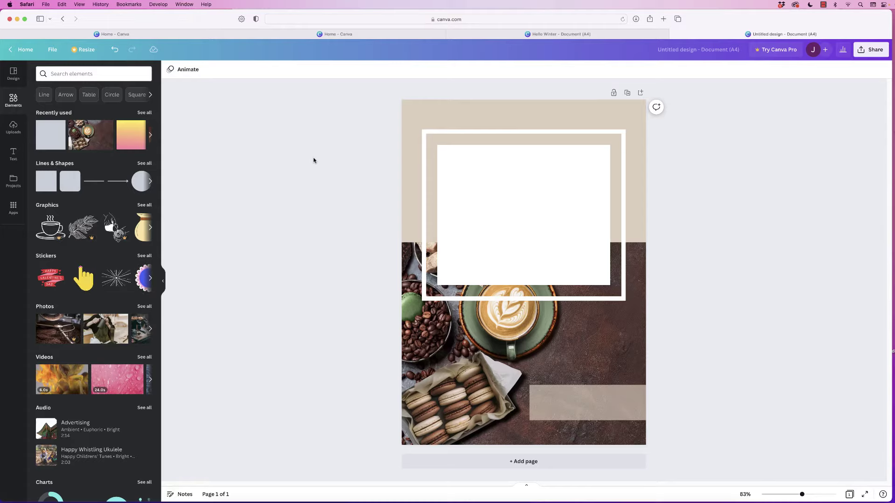
# Browse the available text styles and font combinations.
pyautogui.click(13, 153)
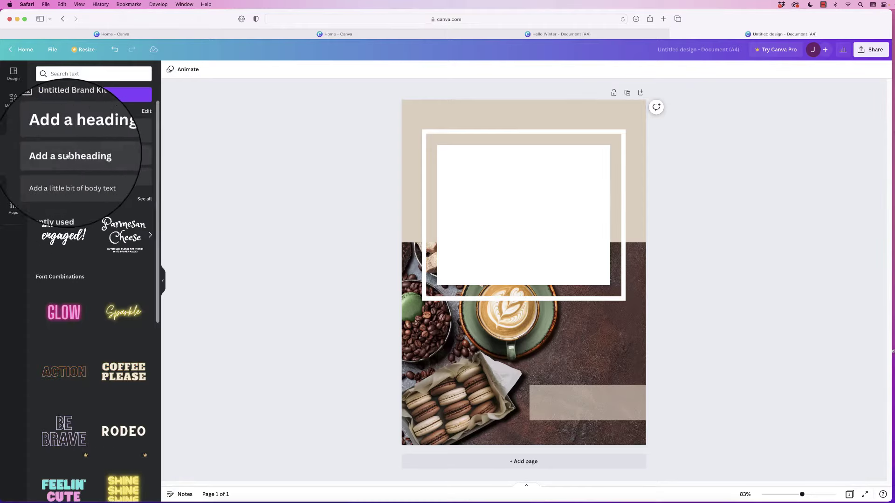
pyautogui.scroll(-3, 150, 229)
pyautogui.scroll(-15, 150, 229)
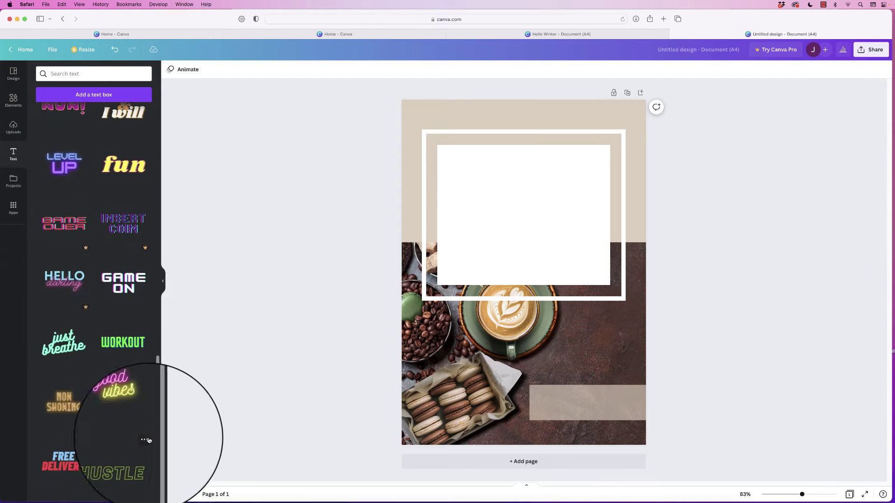
pyautogui.scroll(-10, 146, 454)
pyautogui.scroll(-10, 165, 399)
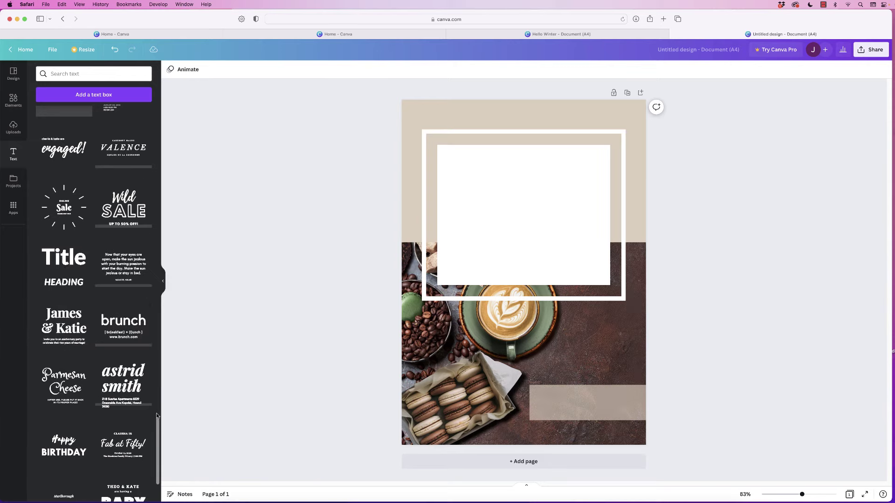
pyautogui.moveTo(158, 421); pyautogui.dragTo(154, 55)
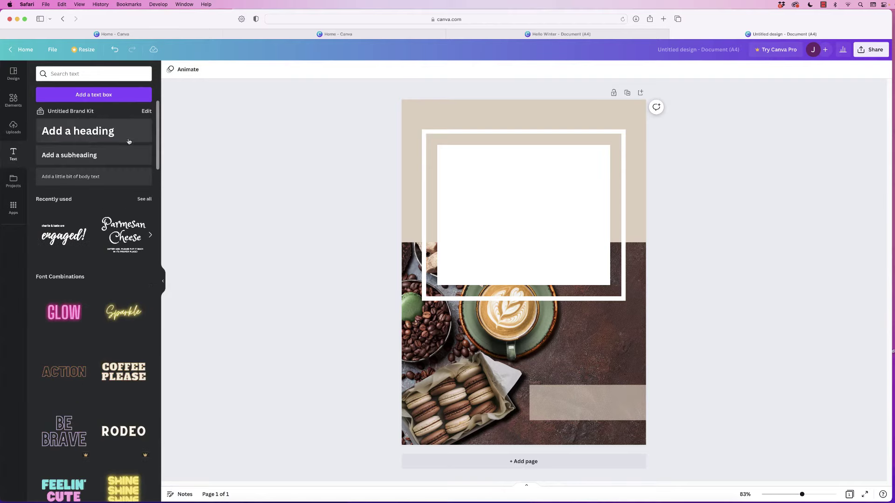
# Add a heading reading "Hello" in the upper part of the white rectangle.
pyautogui.click(68, 133)
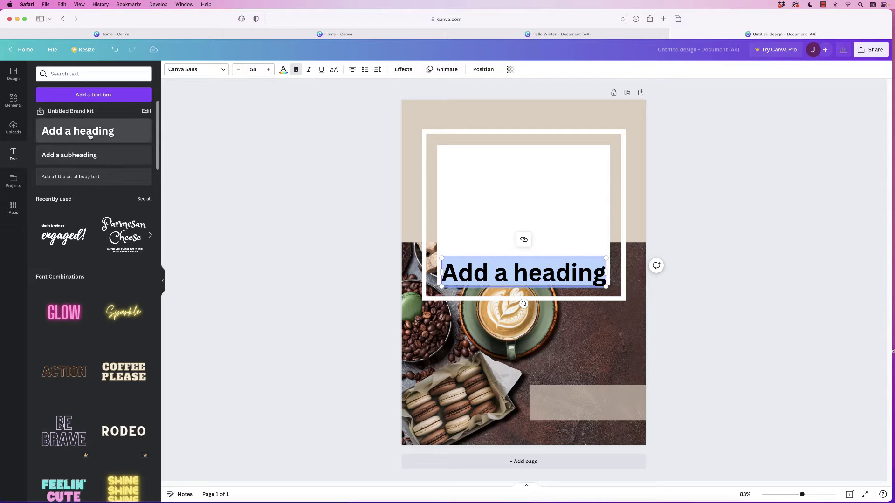
pyautogui.moveTo(529, 269); pyautogui.dragTo(530, 201)
pyautogui.moveTo(451, 271); pyautogui.dragTo(456, 171)
pyautogui.doubleClick(581, 180)
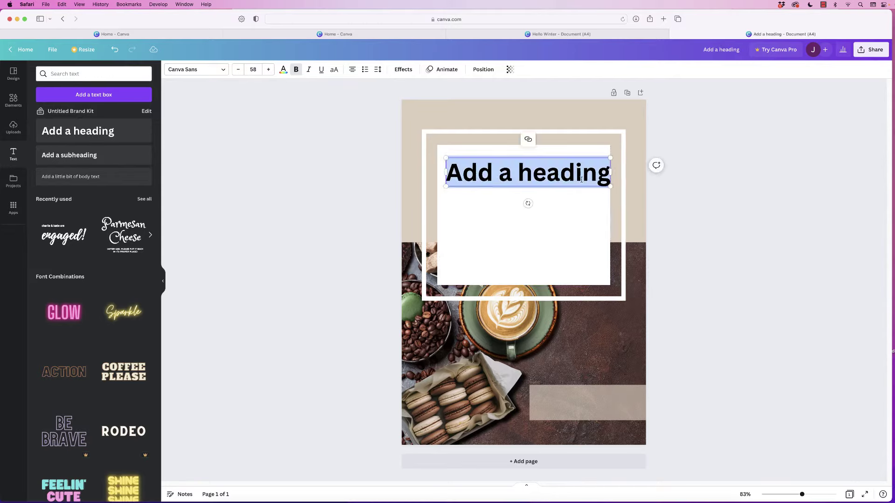
pyautogui.write('Hello')
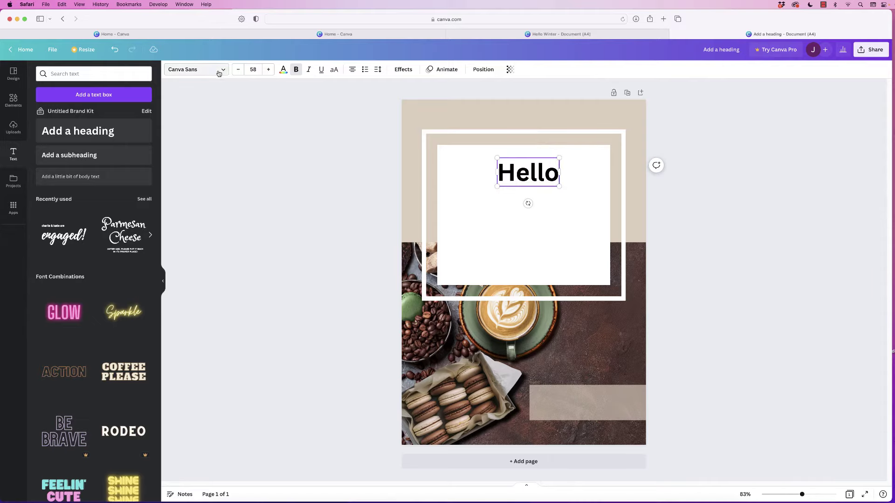
# Set the Hello heading to Playfair Display at size 110 and centre it near the top of the white rectangle.
pyautogui.click(223, 70)
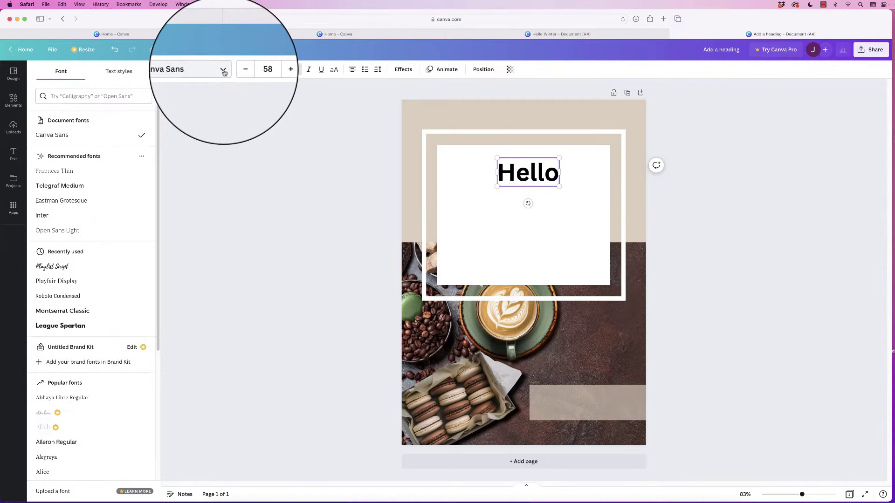
pyautogui.click(54, 282)
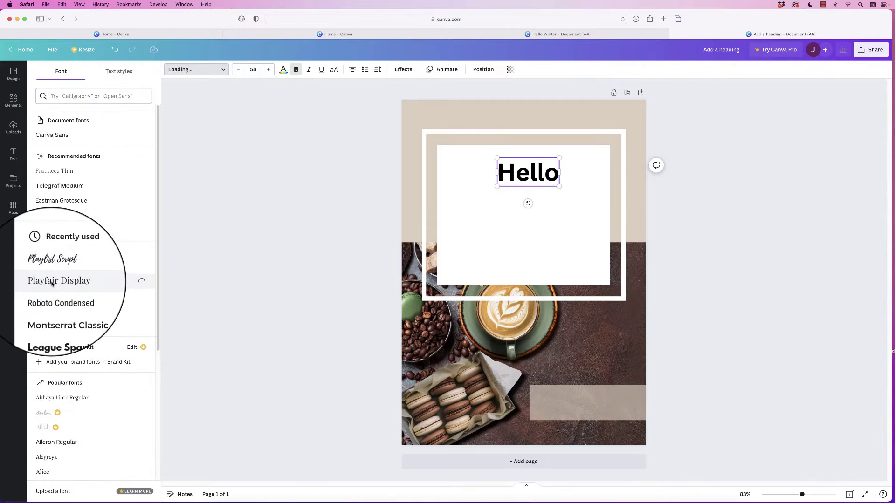
pyautogui.click(258, 69)
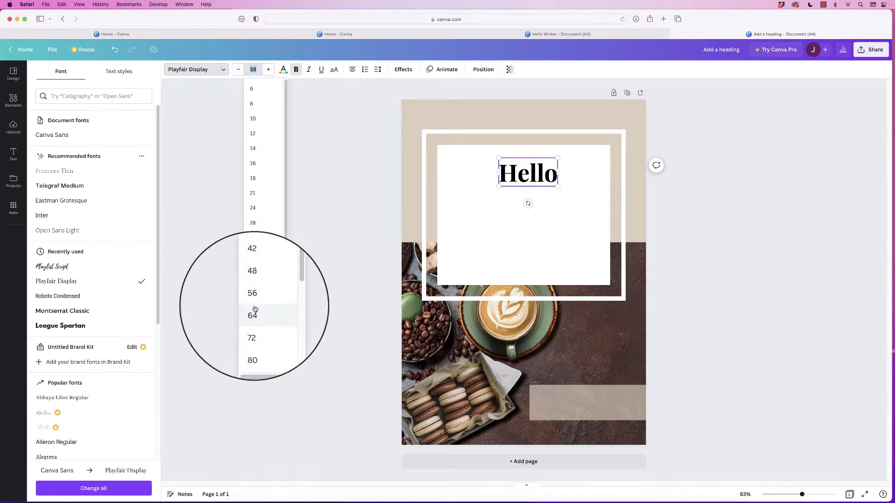
pyautogui.click(254, 284)
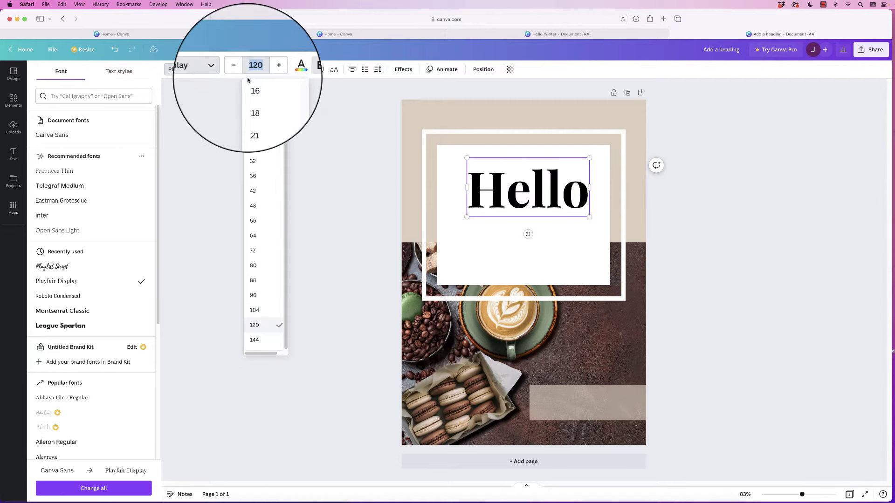
pyautogui.write('110')
pyautogui.moveTo(536, 212); pyautogui.dragTo(532, 202)
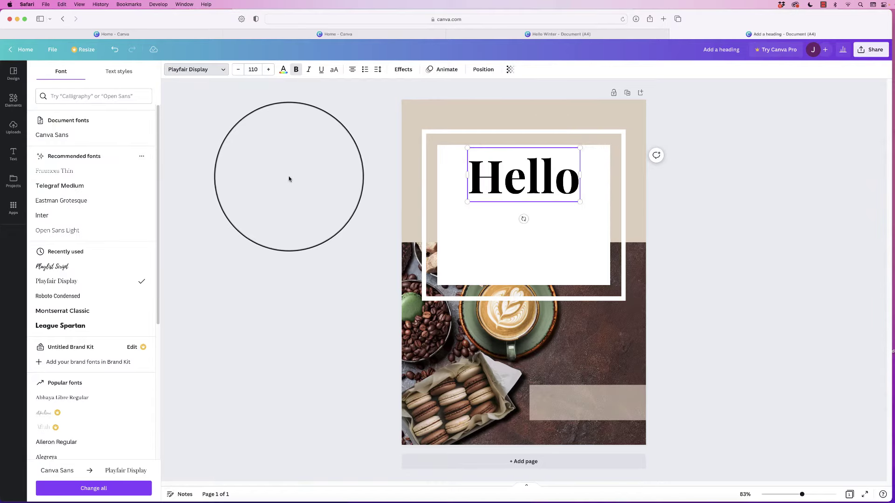
# Duplicate the Hello heading directly below itself and change the copy's text to "Winter".
pyautogui.click(289, 179)
pyautogui.click(352, 180)
pyautogui.click(519, 180)
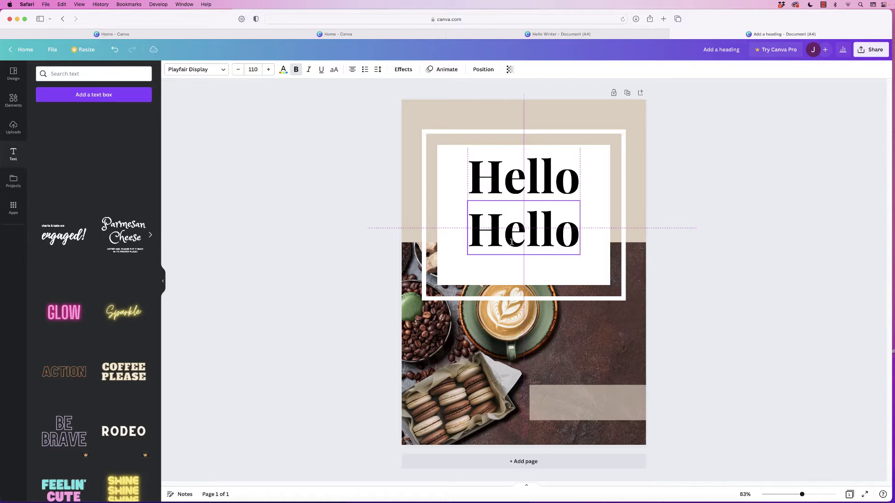
pyautogui.doubleClick(573, 237)
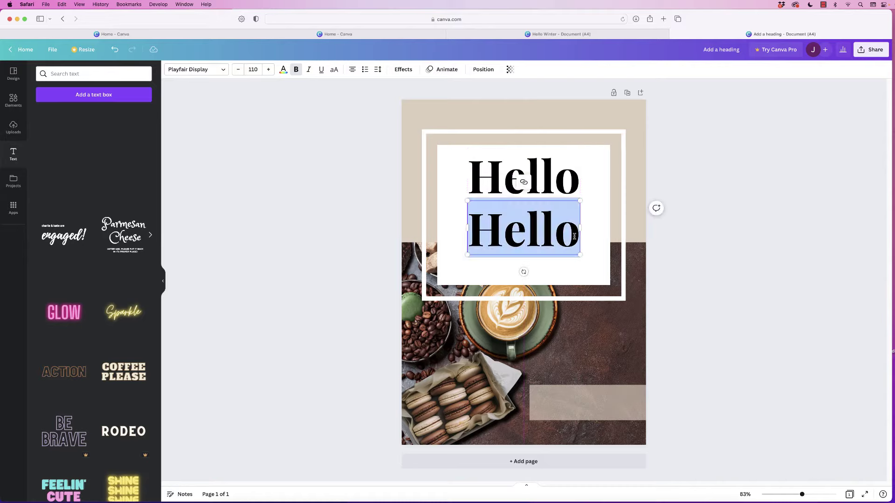
pyautogui.write('Winter')
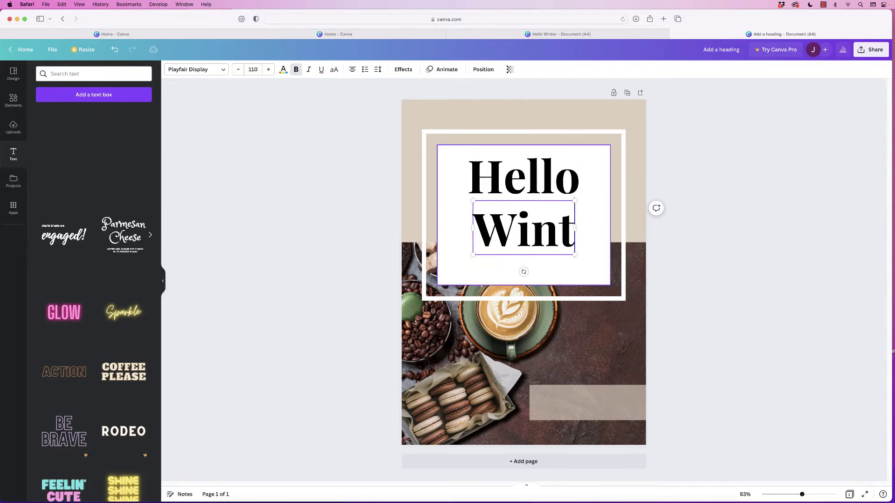
# Remove the bold from Winter and move both heading lines slightly lower within the white rectangle.
pyautogui.click(296, 70)
pyautogui.moveTo(541, 240); pyautogui.dragTo(542, 248)
pyautogui.moveTo(547, 187); pyautogui.dragTo(547, 193)
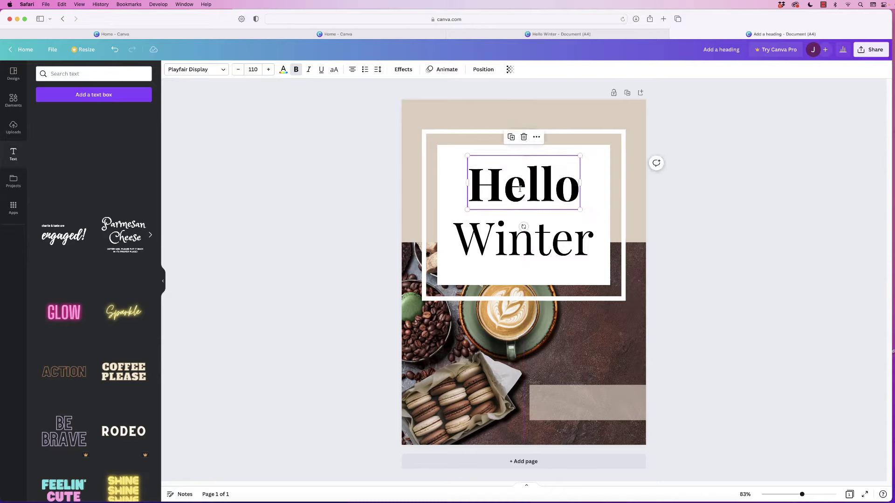
# Check Hello's page alignment and centre the Winter heading horizontally on the page.
pyautogui.click(489, 72)
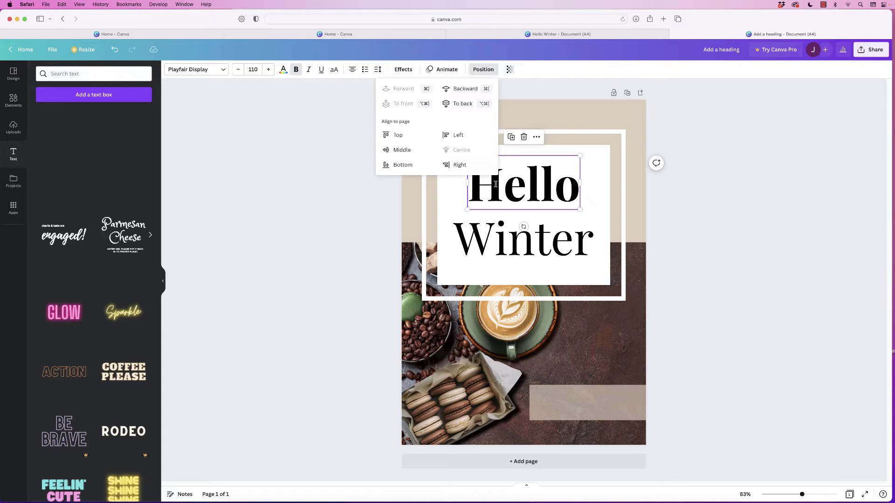
pyautogui.click(381, 252)
pyautogui.moveTo(521, 248); pyautogui.dragTo(515, 248)
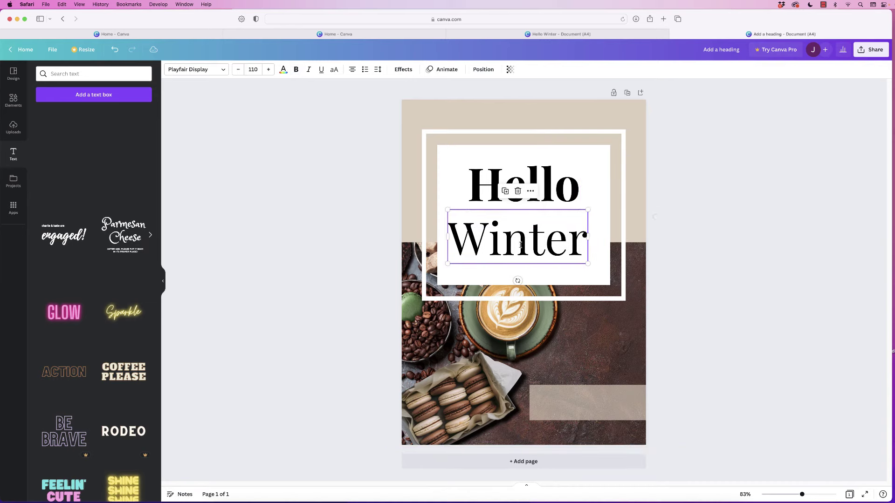
pyautogui.click(478, 72)
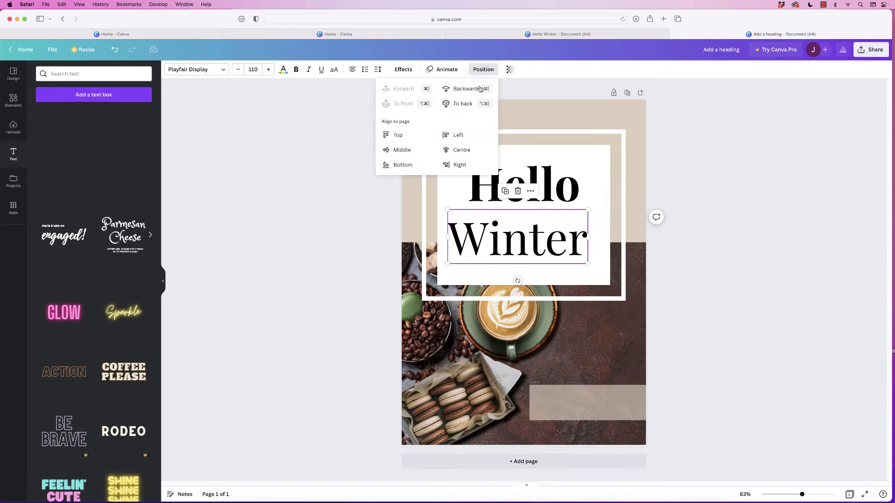
pyautogui.click(455, 150)
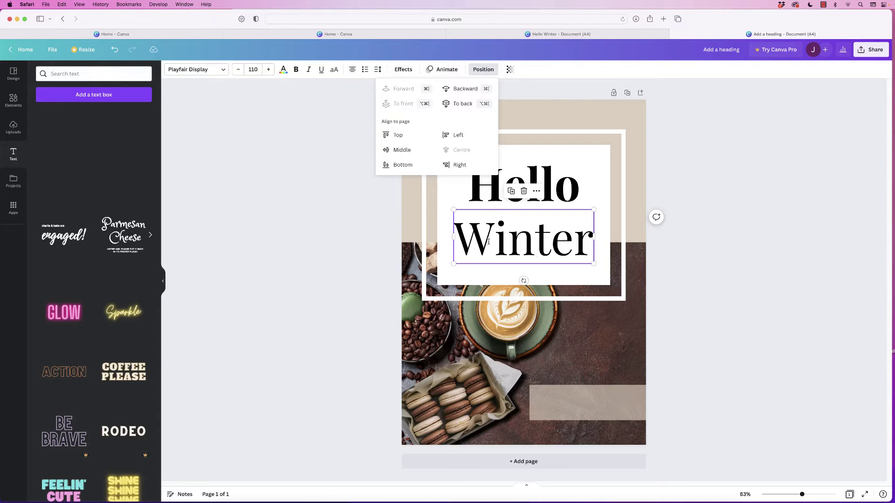
# Copy Winter onto the dark photo area, shrink the copy to about size 67, and stack two duplicates below it, the last on the beige bar.
pyautogui.moveTo(514, 244); pyautogui.dragTo(562, 357)
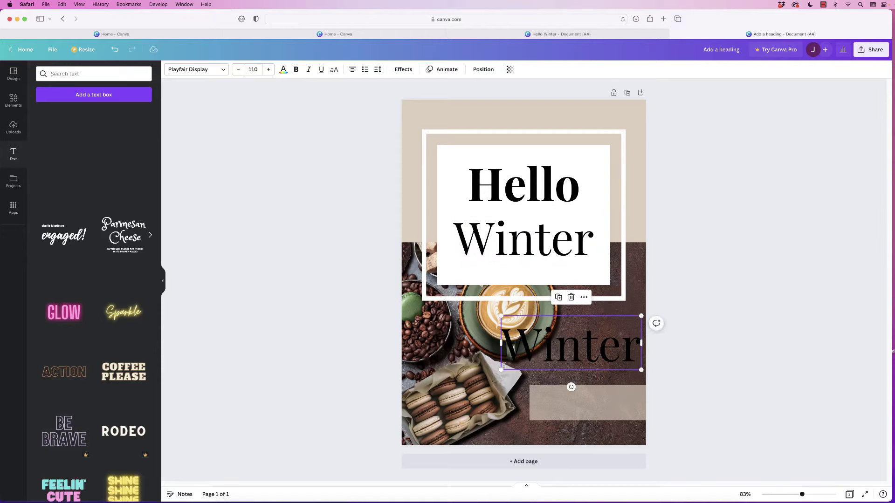
pyautogui.moveTo(501, 369); pyautogui.dragTo(555, 349)
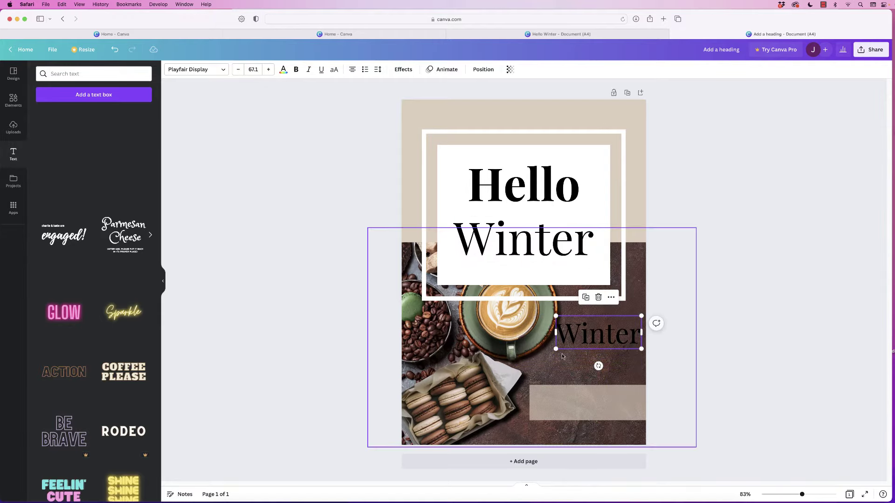
pyautogui.click(586, 298)
pyautogui.moveTo(590, 342); pyautogui.dragTo(584, 370)
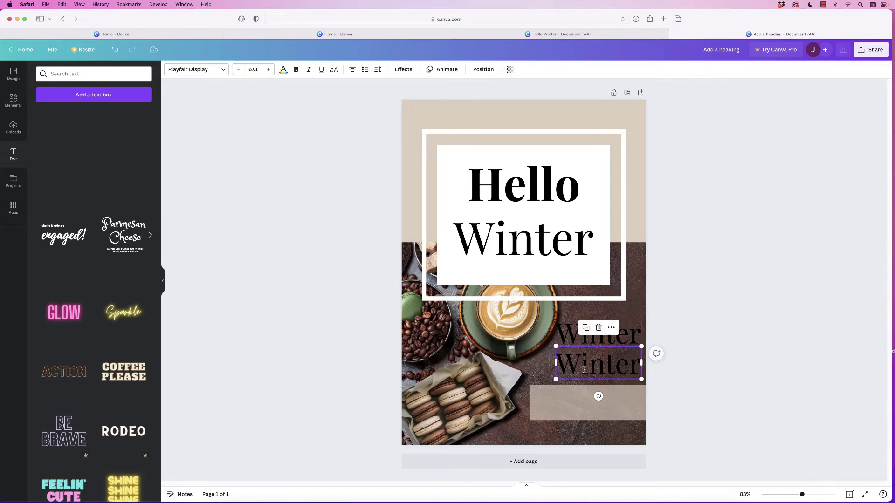
pyautogui.click(586, 327)
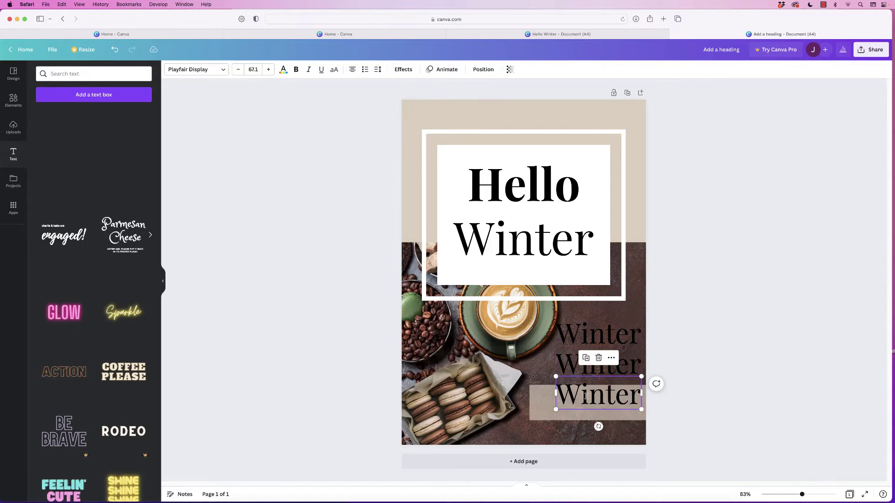
pyautogui.moveTo(585, 401); pyautogui.dragTo(590, 396)
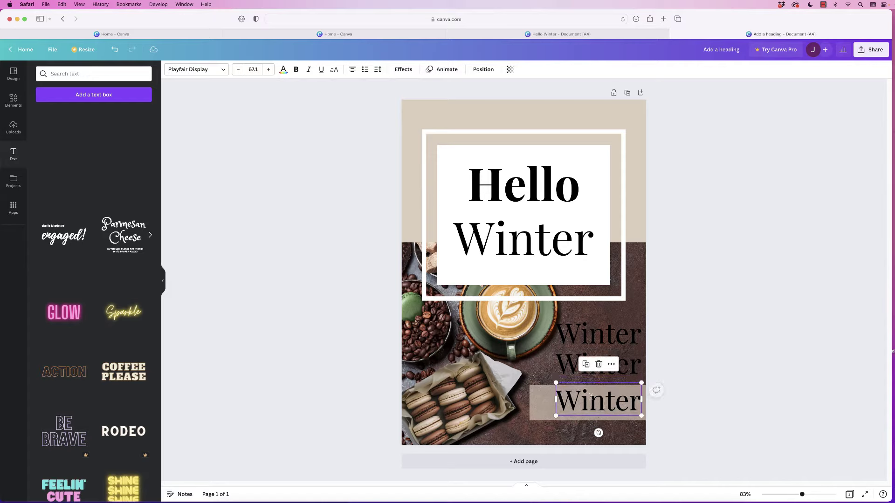
# Add three more small Winter copies, one at the page's bottom edge and two along the beige area above the frame.
pyautogui.click(585, 364)
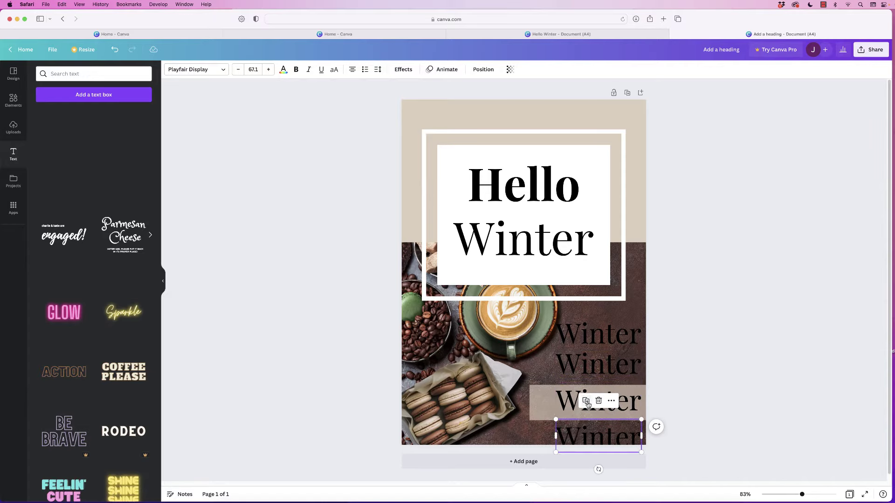
pyautogui.click(586, 401)
pyautogui.moveTo(578, 439); pyautogui.dragTo(592, 130)
pyautogui.click(451, 155)
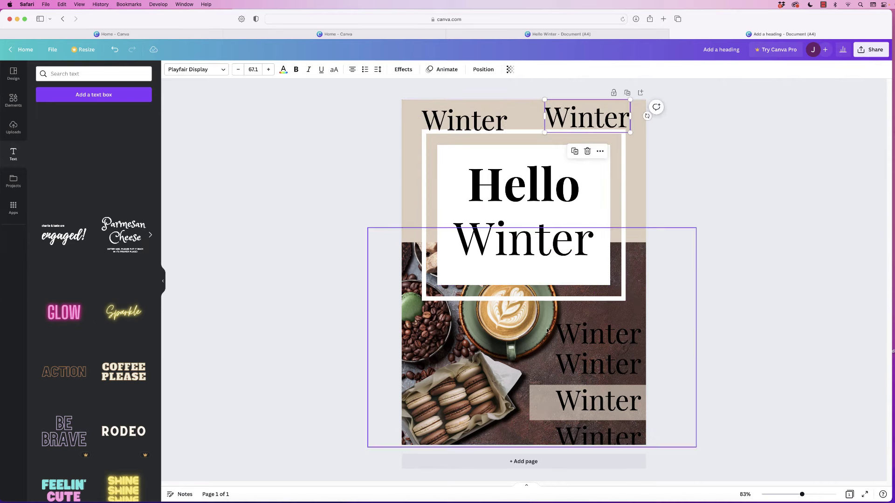
# Turn the uppermost small Winter on the photo white and replace its text with "Cosy up with a delicious cup of your favourite brew".
pyautogui.click(631, 339)
pyautogui.moveTo(631, 339)
pyautogui.mouseDown()
pyautogui.moveTo(613, 339)
pyautogui.moveTo(632, 335)
pyautogui.mouseUp()
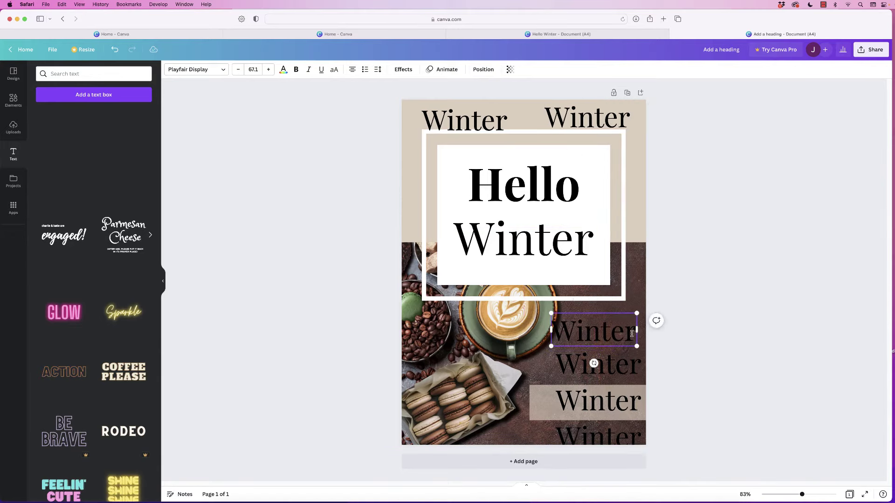
pyautogui.doubleClick(623, 333)
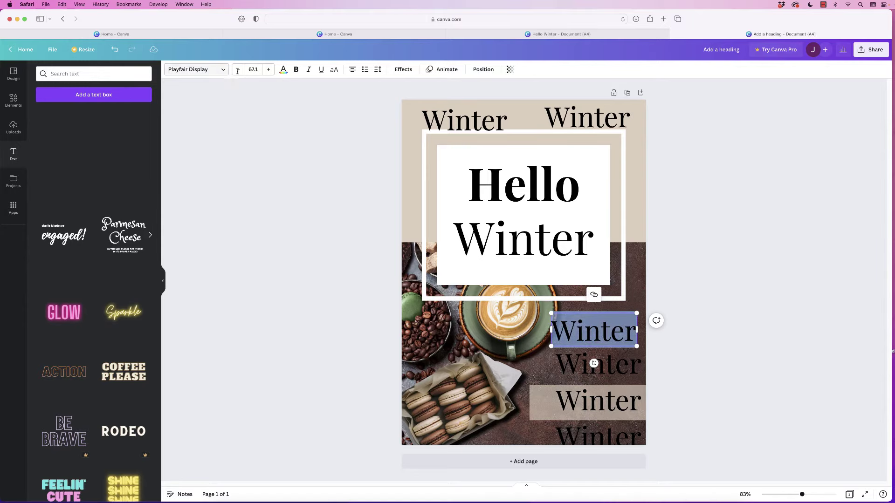
pyautogui.click(283, 70)
pyautogui.click(100, 114)
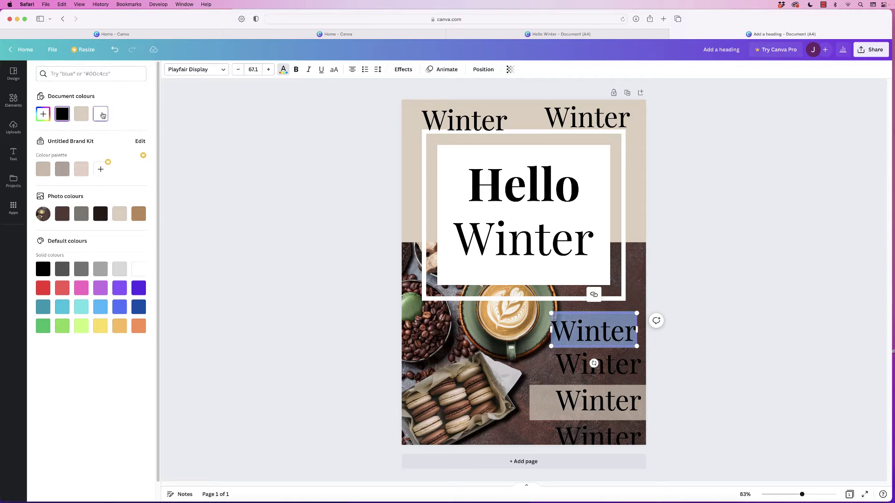
pyautogui.press('super+v')
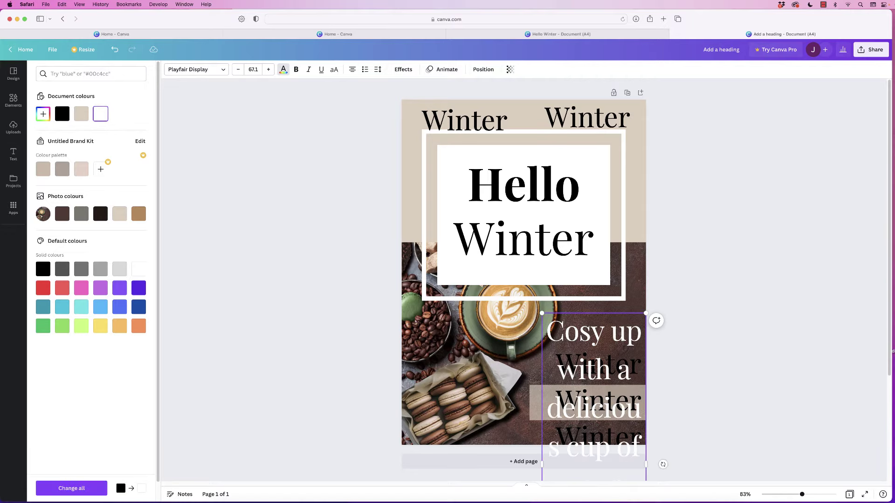
# Set the "Cosy up" line of the pasted text to size 38.
pyautogui.hotkey('shift', 'Left')
pyautogui.hotkey('shift', 'Left')
pyautogui.hotkey('shift', 'Left')
pyautogui.hotkey('shift', 'Left')
pyautogui.hotkey('shift', 'Left')
pyautogui.hotkey('shift', 'Left')
pyautogui.hotkey('shift', 'Left')
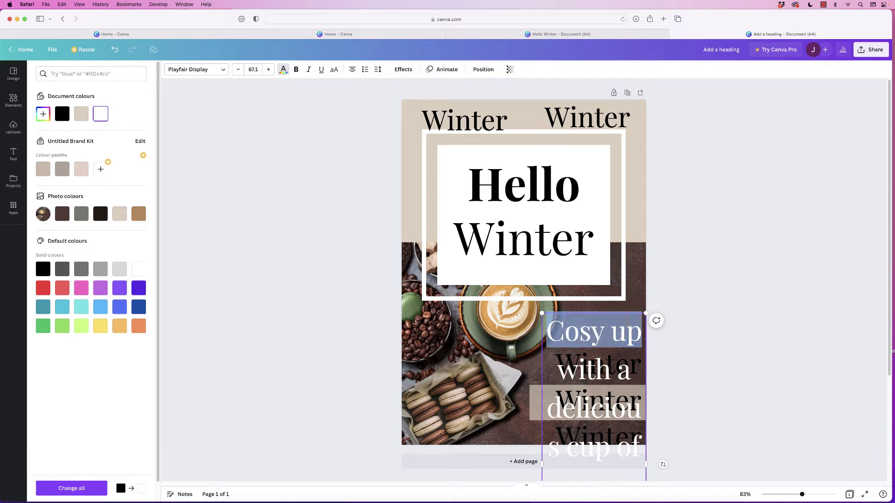
pyautogui.click(253, 70)
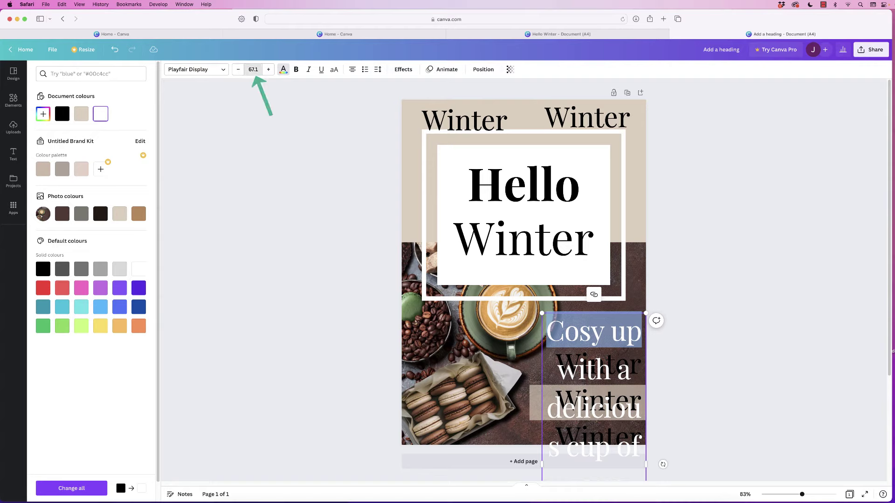
pyautogui.write('38')
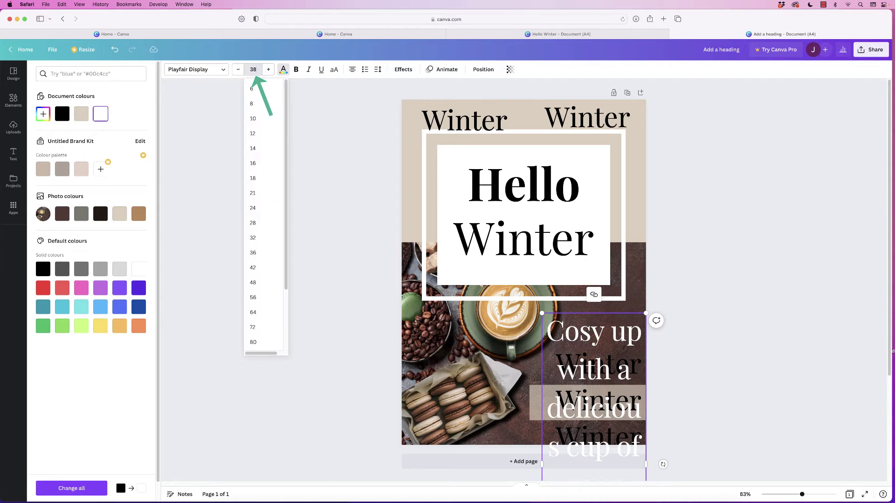
pyautogui.press('Return')
# Set the line "with a delicious cup of your favourite brew" to size 19.
pyautogui.moveTo(558, 354); pyautogui.dragTo(627, 471)
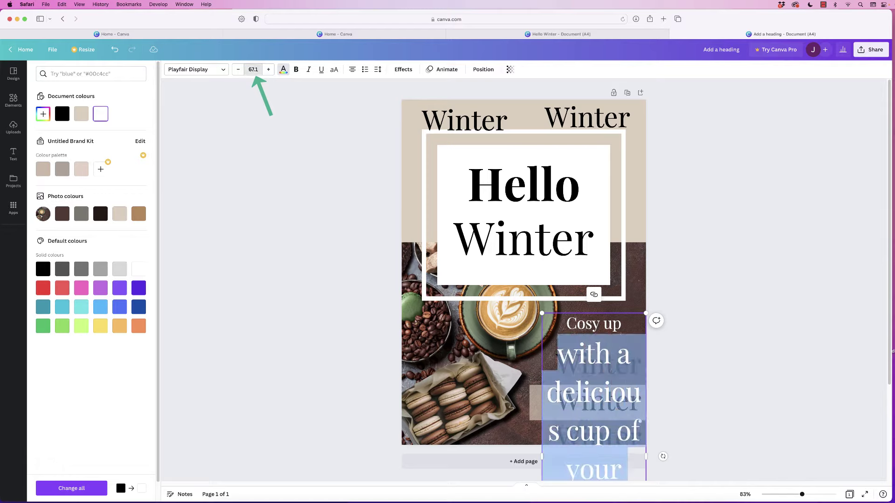
pyautogui.click(253, 70)
pyautogui.write('19')
pyautogui.press('Return')
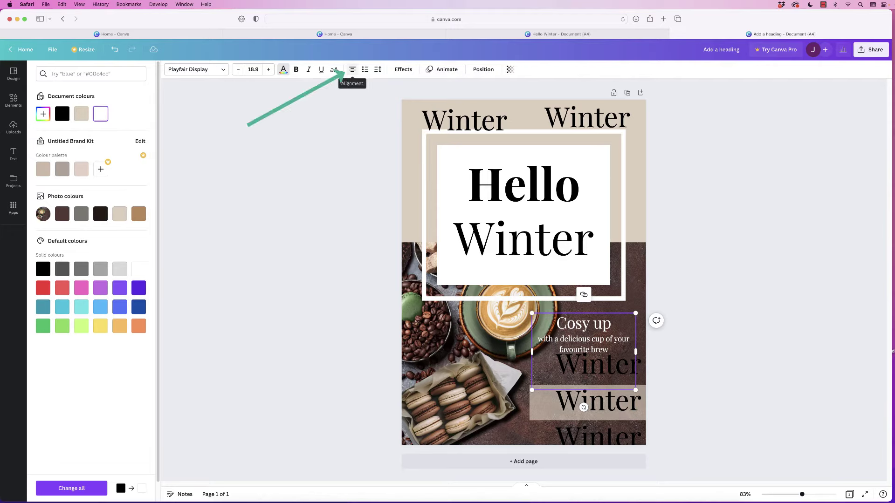
# Right-align both the "Cosy up" line and the sentence below it.
pyautogui.click(352, 69)
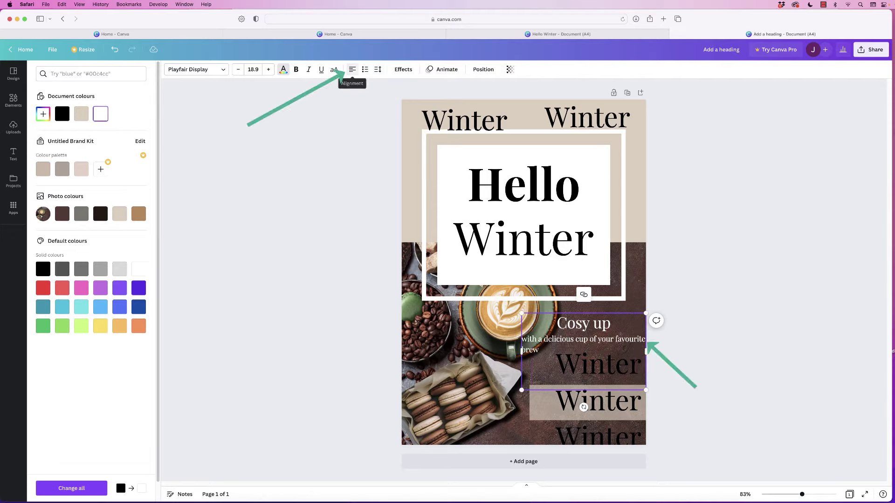
pyautogui.click(353, 69)
pyautogui.click(353, 70)
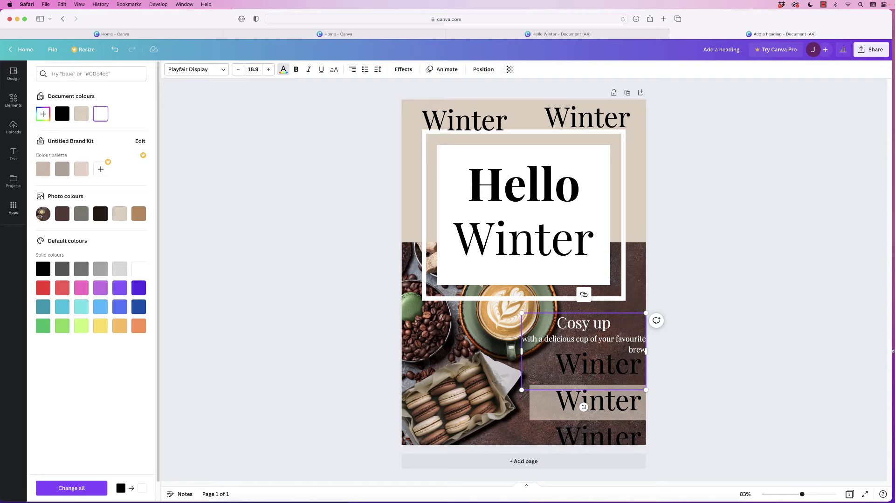
pyautogui.press('super+a')
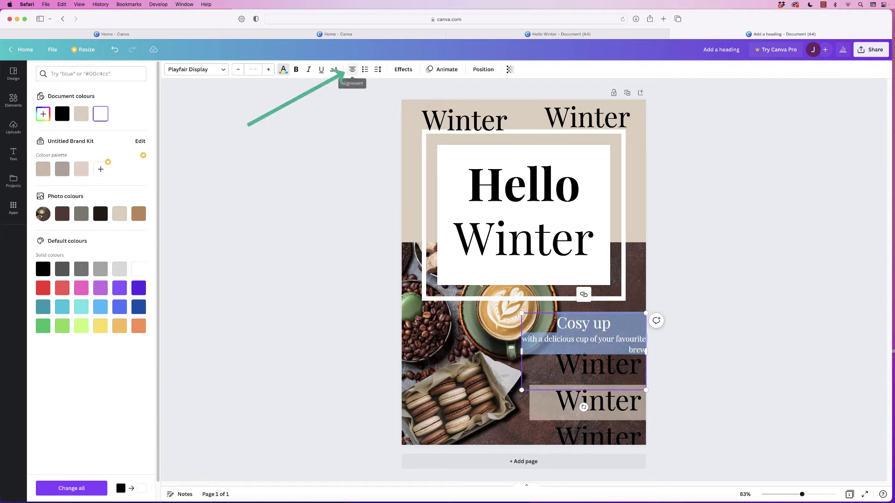
pyautogui.click(352, 69)
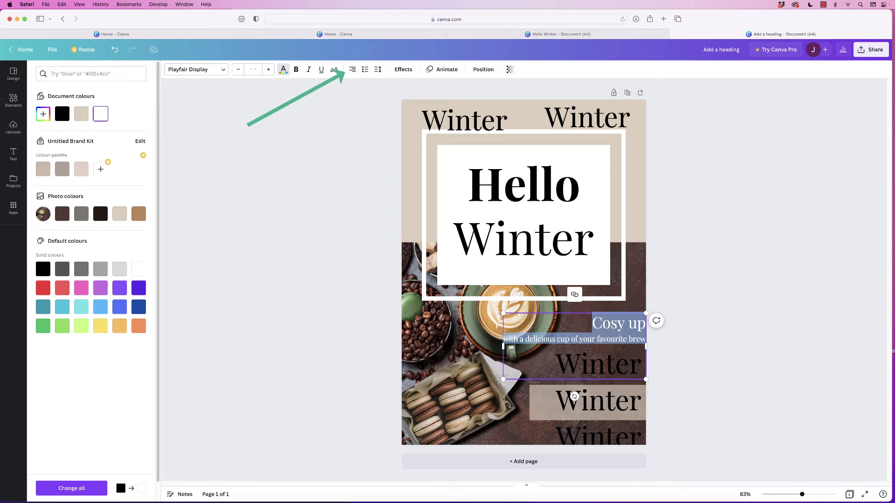
pyautogui.click(643, 364)
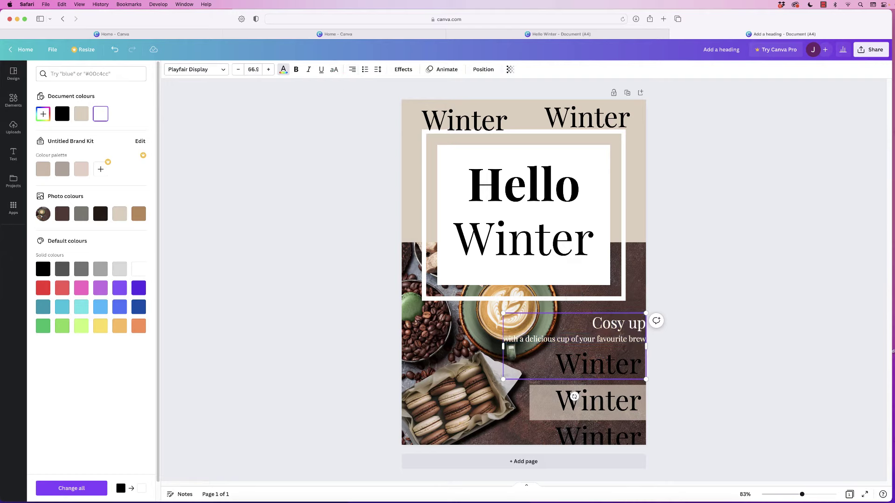
# Narrow the Cosy up text box so its sentence wraps onto two lines, and move it over the macaroons at the page's lower left.
pyautogui.moveTo(503, 347); pyautogui.dragTo(569, 357)
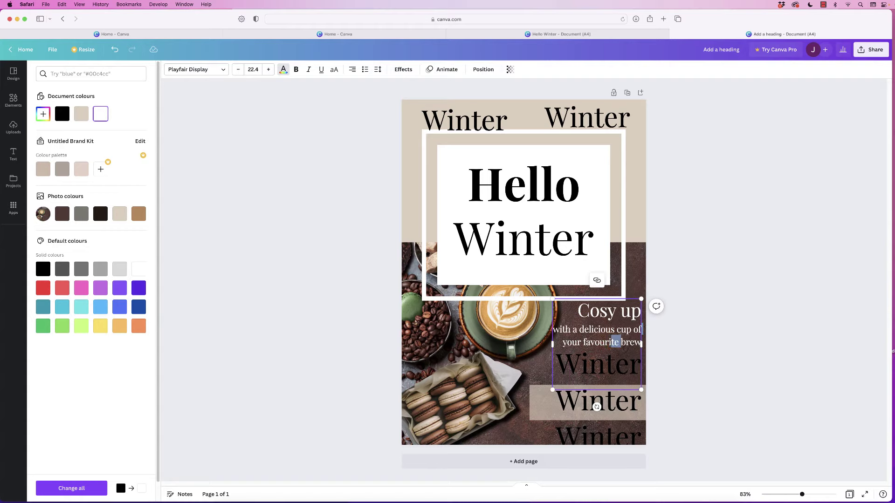
pyautogui.moveTo(620, 342); pyautogui.dragTo(608, 341)
pyautogui.moveTo(606, 389); pyautogui.dragTo(590, 397)
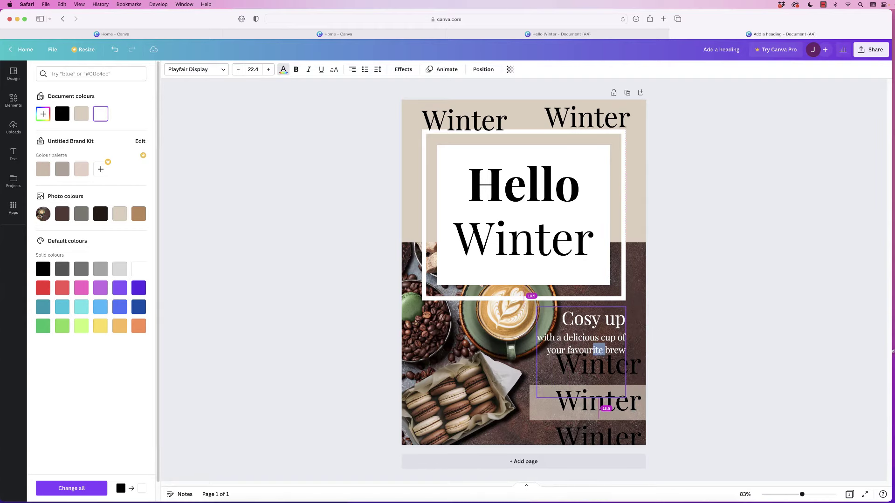
pyautogui.moveTo(590, 397); pyautogui.dragTo(585, 415)
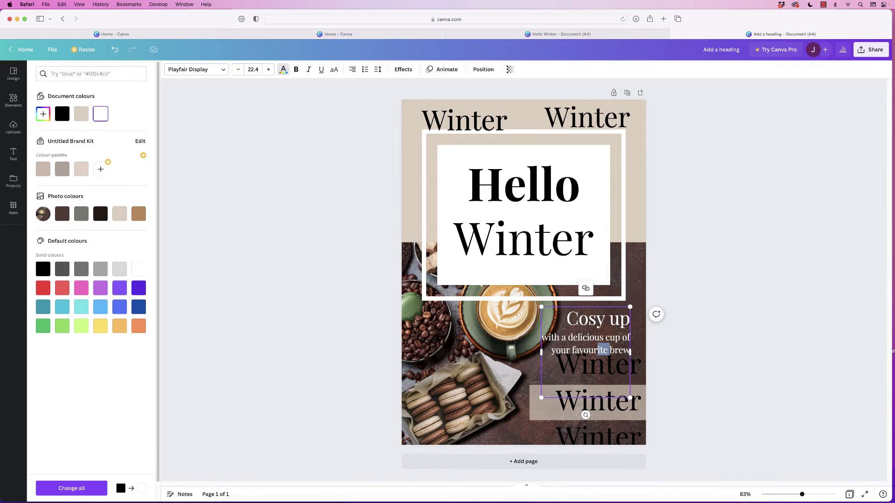
pyautogui.moveTo(596, 344)
pyautogui.mouseDown()
pyautogui.moveTo(608, 345)
pyautogui.moveTo(599, 313)
pyautogui.moveTo(594, 344)
pyautogui.mouseUp()
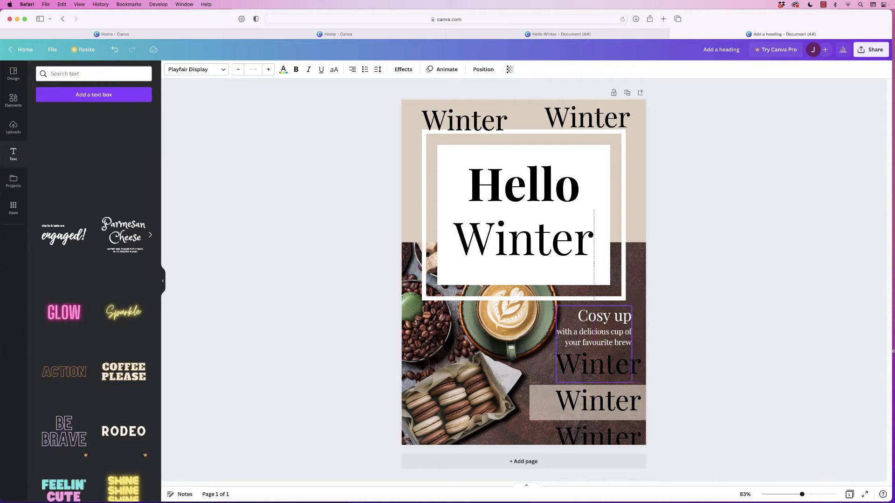
pyautogui.moveTo(556, 382); pyautogui.dragTo(416, 418)
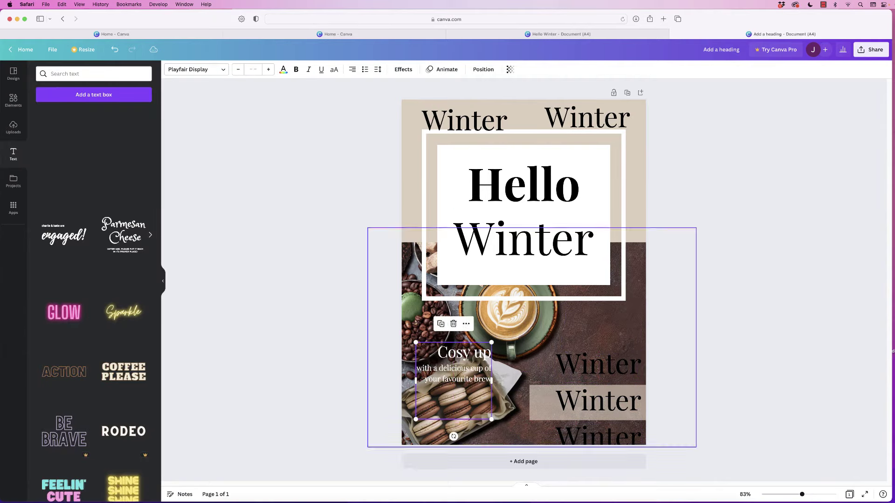
# Move the small Winter text above the beige bar slightly up and left, and colour it white.
pyautogui.click(598, 363)
pyautogui.moveTo(599, 362); pyautogui.dragTo(587, 354)
pyautogui.doubleClick(598, 358)
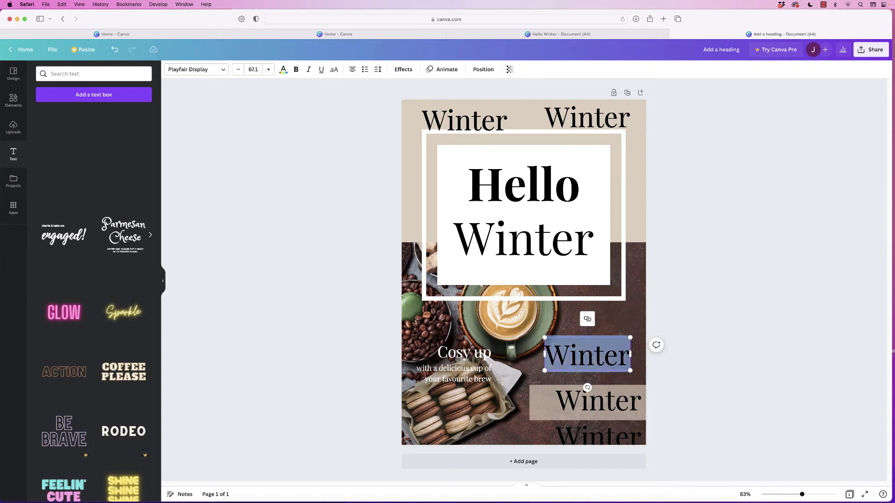
pyautogui.click(284, 69)
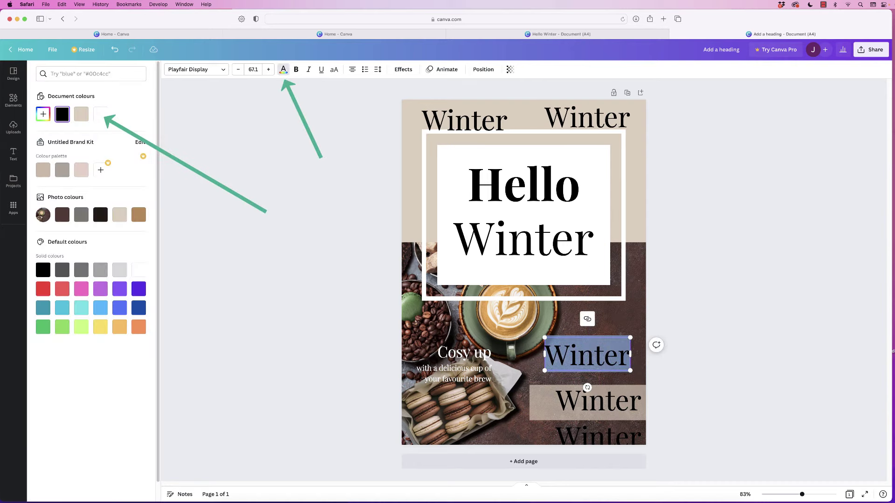
pyautogui.click(101, 114)
# Set the white Winter text to size 38.
pyautogui.click(253, 69)
pyautogui.press('Down')
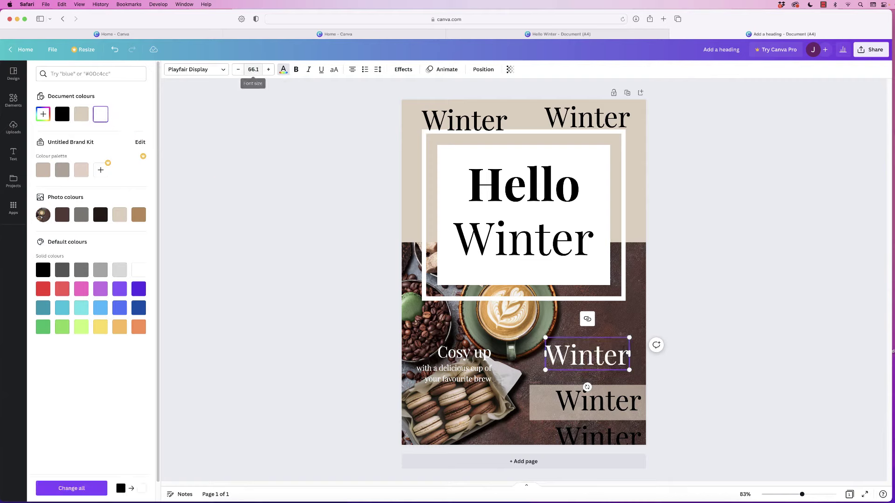
pyautogui.click(254, 69)
pyautogui.write('38')
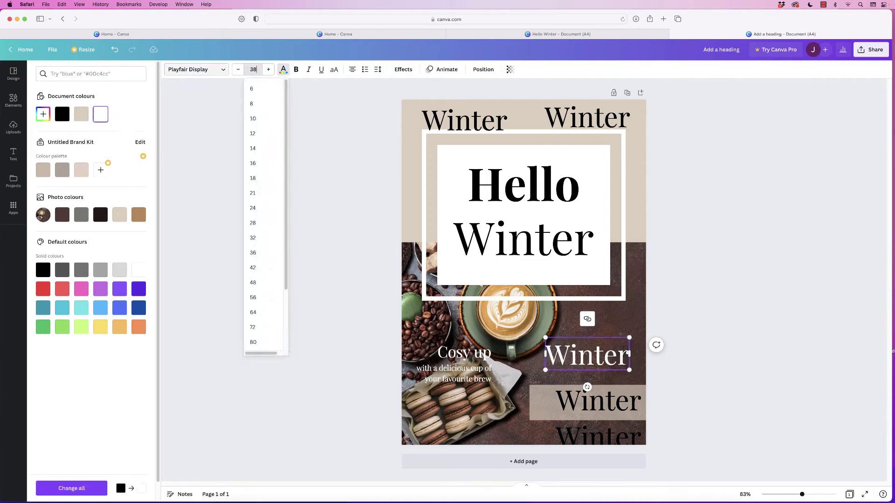
pyautogui.press('Return')
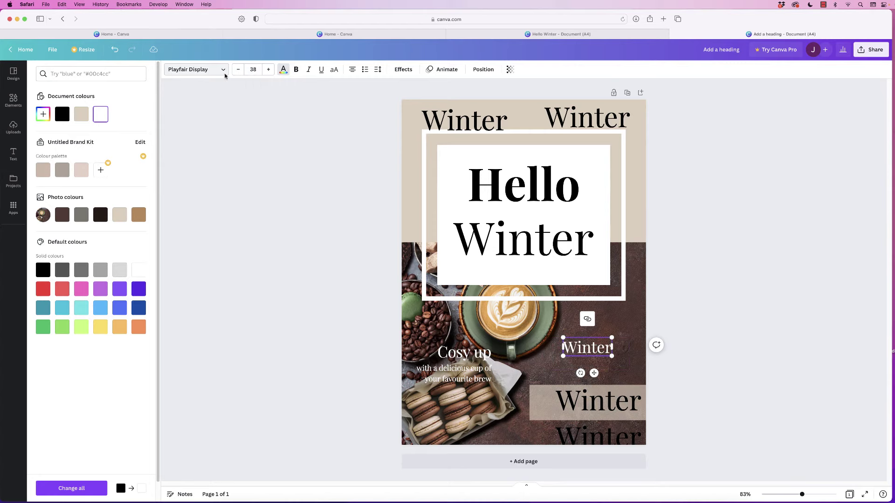
# Replace the white Winter text with "COFFEE & CREAM Flavoured macaroon recipe with a delicious hazlenut twist" and set its title line to size 27.
pyautogui.doubleClick(599, 348)
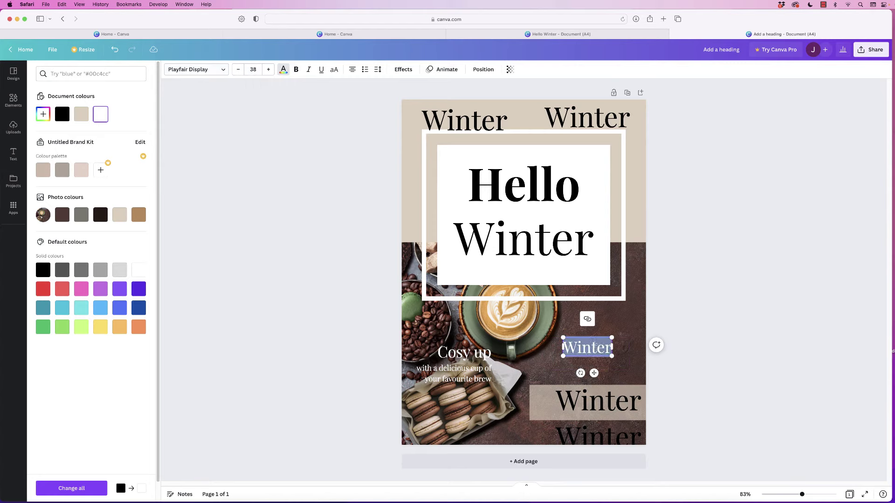
pyautogui.write('COFFEE & CREAM Flavoured macaroon recipe with a delicious hazlenut twist')
pyautogui.moveTo(588, 381); pyautogui.dragTo(551, 345)
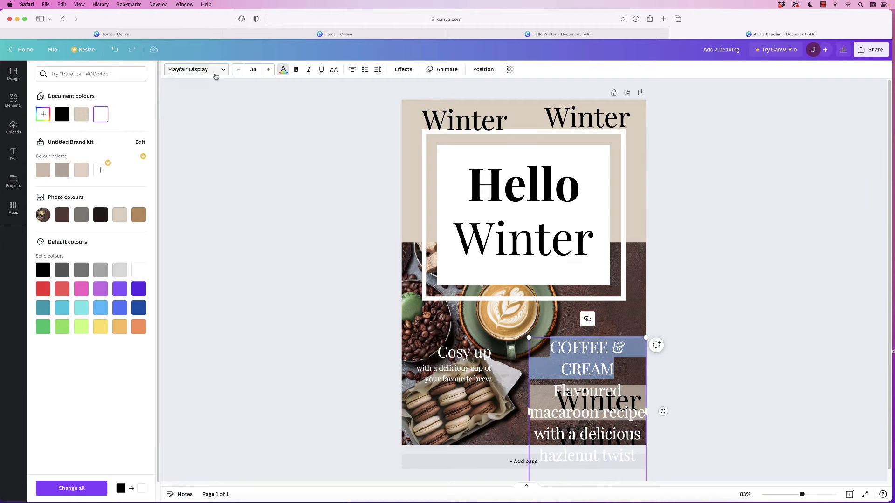
pyautogui.click(255, 70)
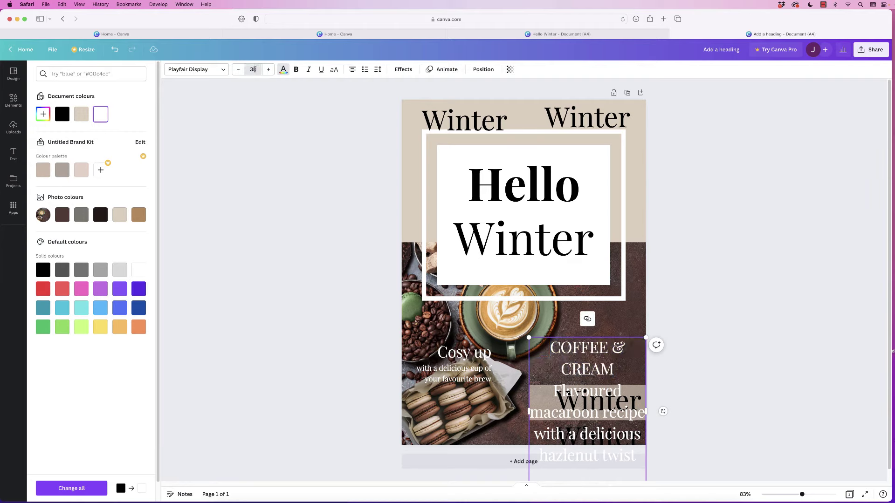
pyautogui.write('2')
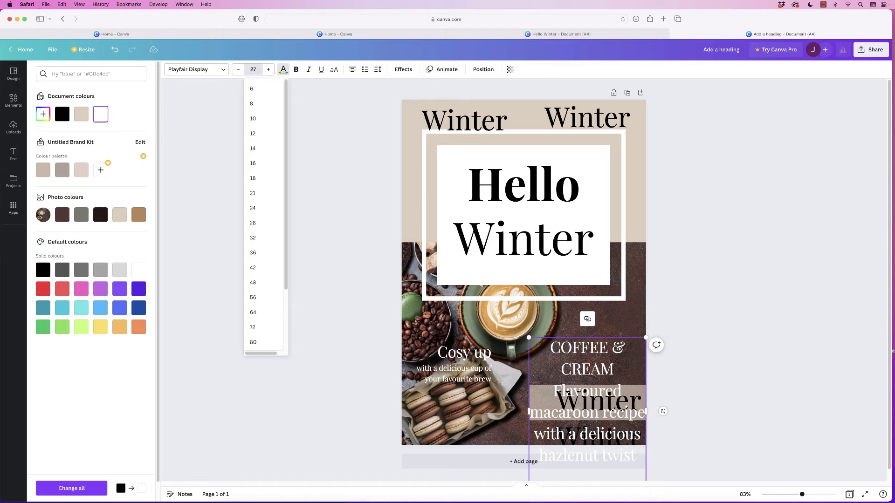
pyautogui.write('7')
pyautogui.press('Return')
# Set the macaroon recipe description under COFFEE & CREAM to size 15.
pyautogui.moveTo(636, 428); pyautogui.dragTo(553, 363)
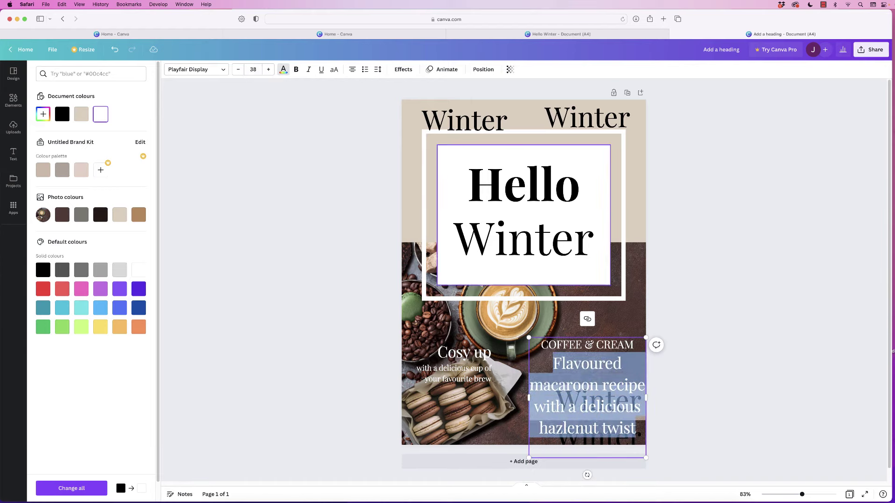
pyautogui.click(253, 70)
pyautogui.write('15')
pyautogui.press('Return')
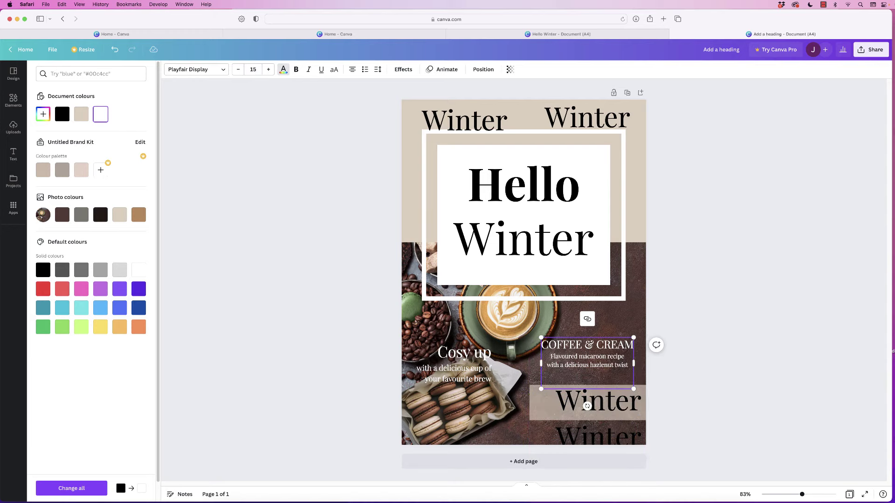
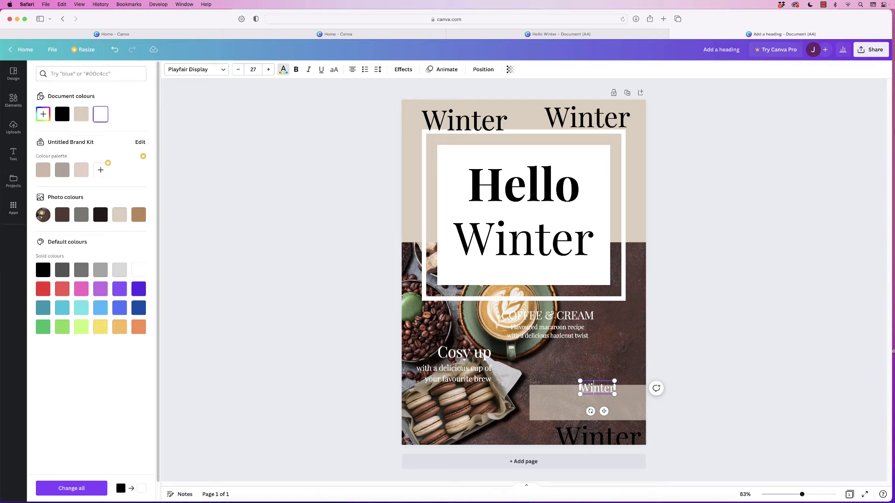
# Replace the white Winter text on the beige bar with "VITAL VITAMINS to keep the colughs and cold at bay", setting its description to size 15.
pyautogui.press('super+a')
pyautogui.write('VITAL VITAMINS to keep the colughs and cold at bay')
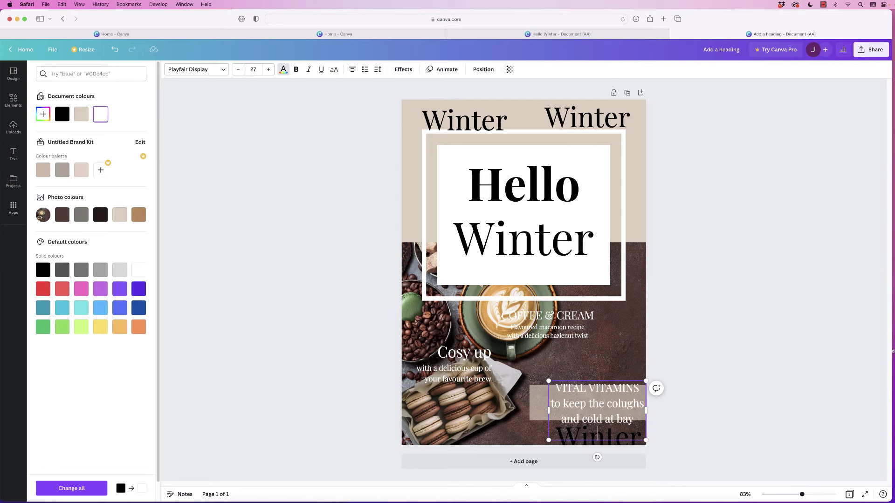
pyautogui.hotkey('shift', 'Left')
pyautogui.hotkey('shift', 'Left')
pyautogui.hotkey('shift', 'Left')
pyautogui.hotkey('shift', 'Left')
pyautogui.hotkey('shift', 'Left')
pyautogui.hotkey('shift', 'Left')
pyautogui.hotkey('shift', 'Left')
pyautogui.hotkey('shift', 'Left')
pyautogui.hotkey('shift', 'Left')
pyautogui.hotkey('shift', 'Left')
pyautogui.hotkey('shift', 'Left')
pyautogui.hotkey('shift', 'Left')
pyautogui.hotkey('shift', 'Left')
pyautogui.hotkey('shift', 'Left')
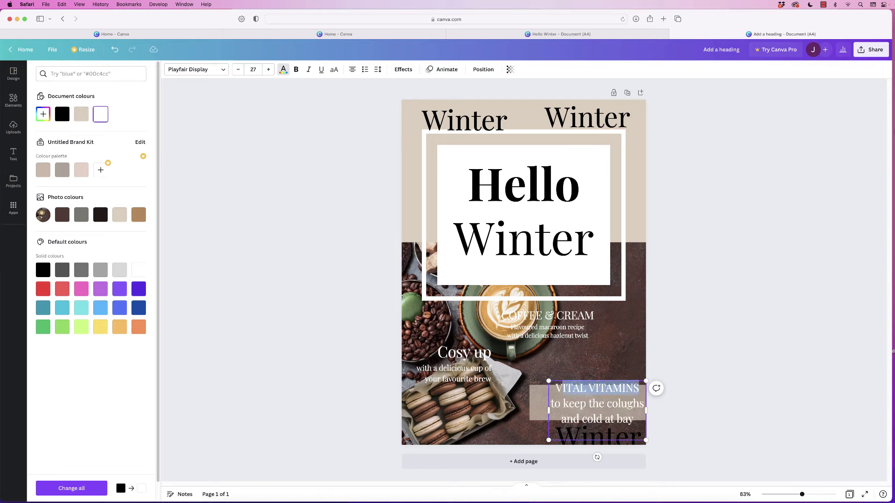
pyautogui.moveTo(634, 420); pyautogui.dragTo(550, 403)
pyautogui.click(253, 69)
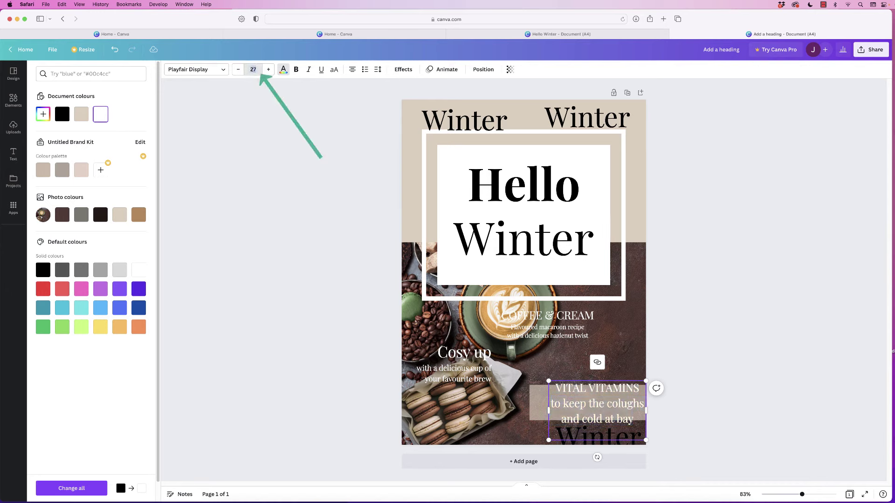
pyautogui.write('15')
pyautogui.press('Return')
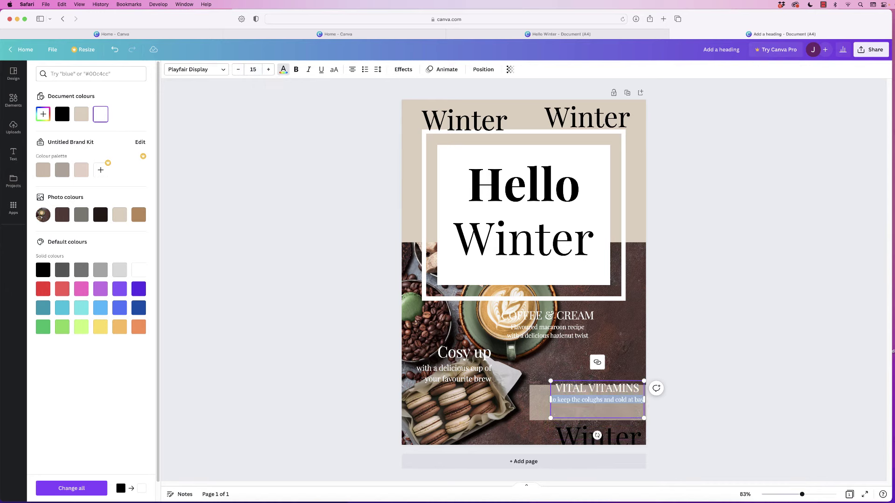
# Place VITAL VITAMINS above the beige bar, then nudge the lowest Winter text up and left and colour it white.
pyautogui.click(598, 436)
pyautogui.moveTo(598, 436); pyautogui.dragTo(593, 419)
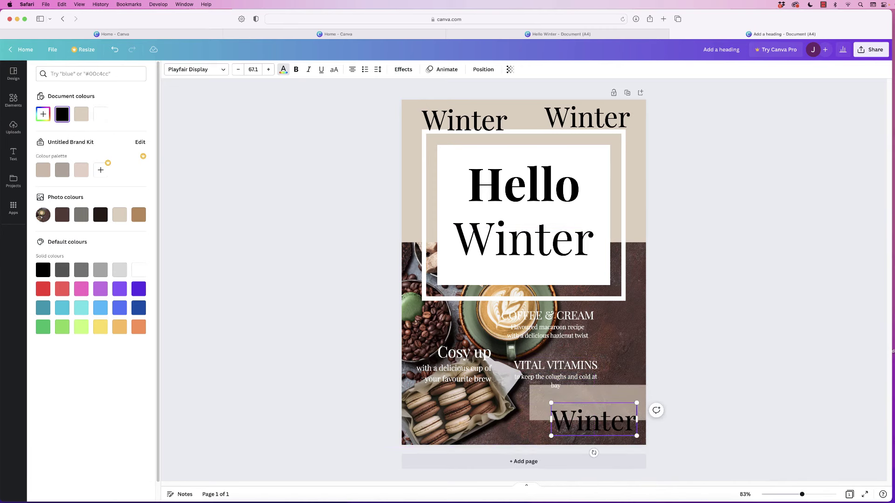
pyautogui.press('super+a')
pyautogui.click(100, 114)
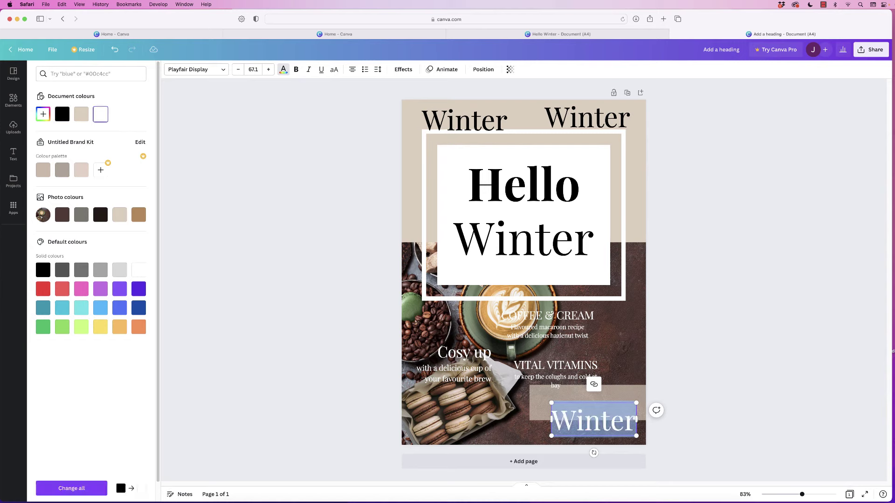
pyautogui.click(238, 69)
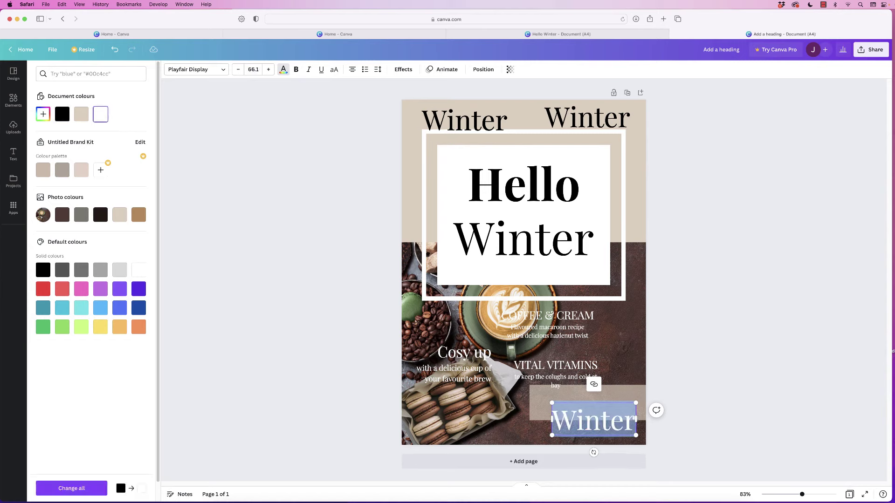
pyautogui.write('10')
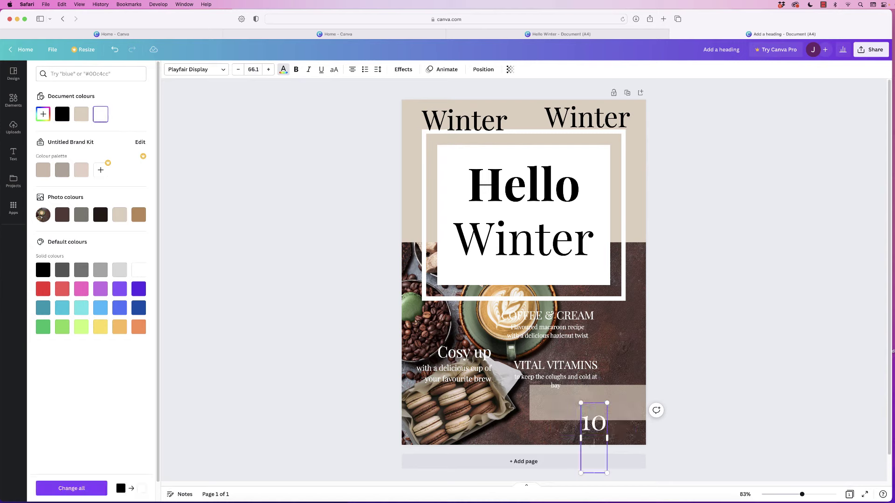
pyautogui.press('BackSpace')
pyautogui.press('BackSpace')
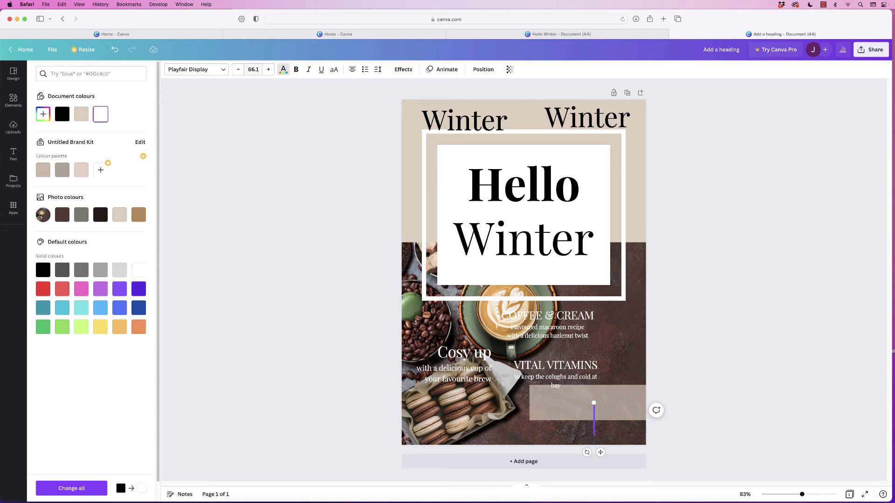
pyautogui.write('www.website.com')
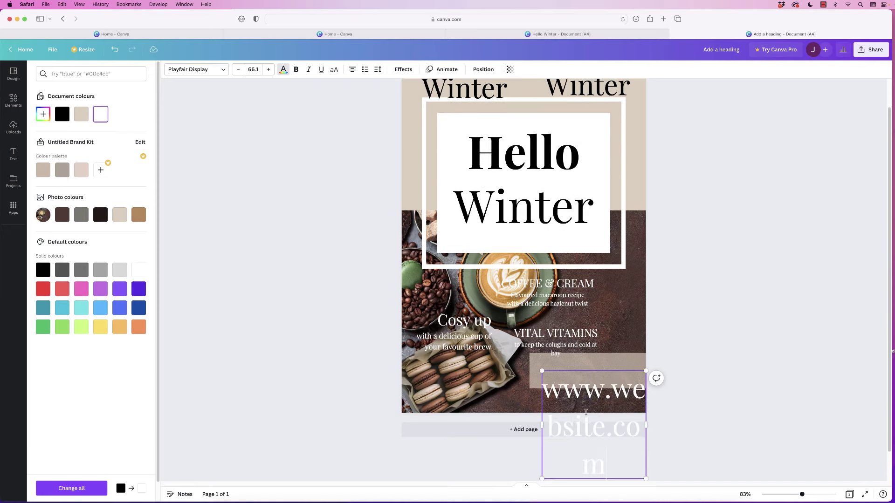
# Set the website address to size 15 and place it beneath the beige bar near the page's lower right corner.
pyautogui.tripleClick(586, 403)
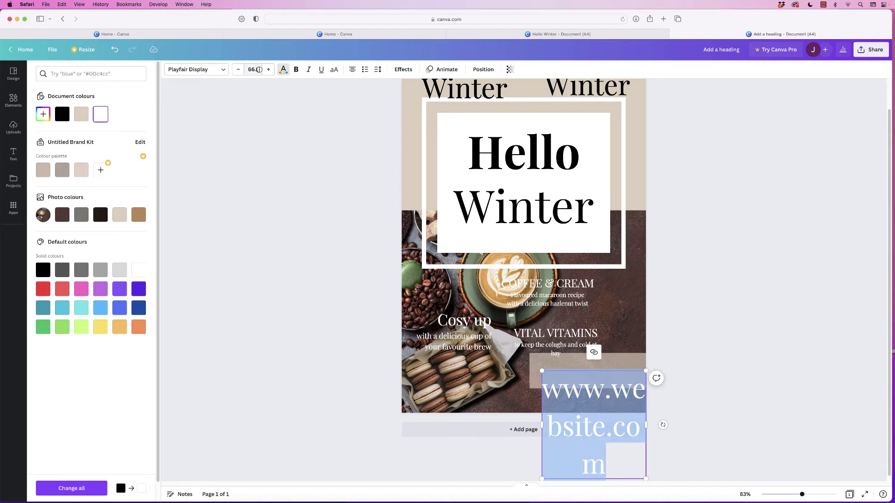
pyautogui.click(259, 69)
pyautogui.write('10')
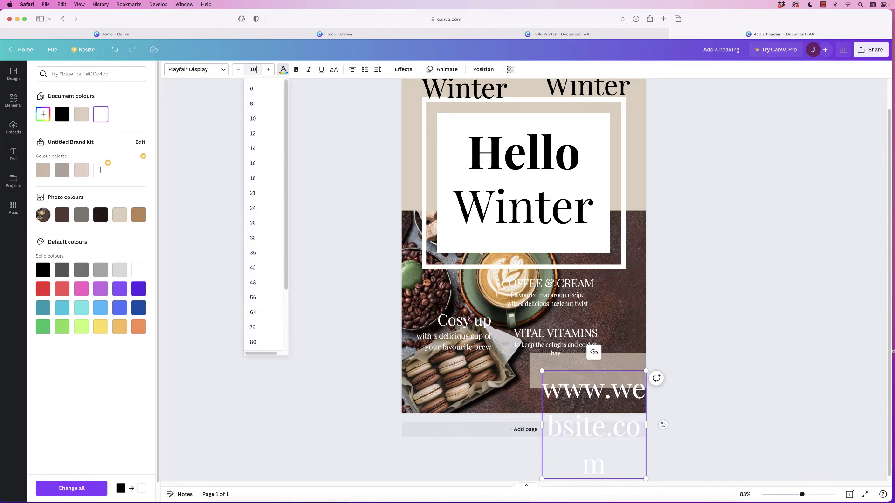
pyautogui.press('Return')
pyautogui.click(259, 70)
pyautogui.write('15')
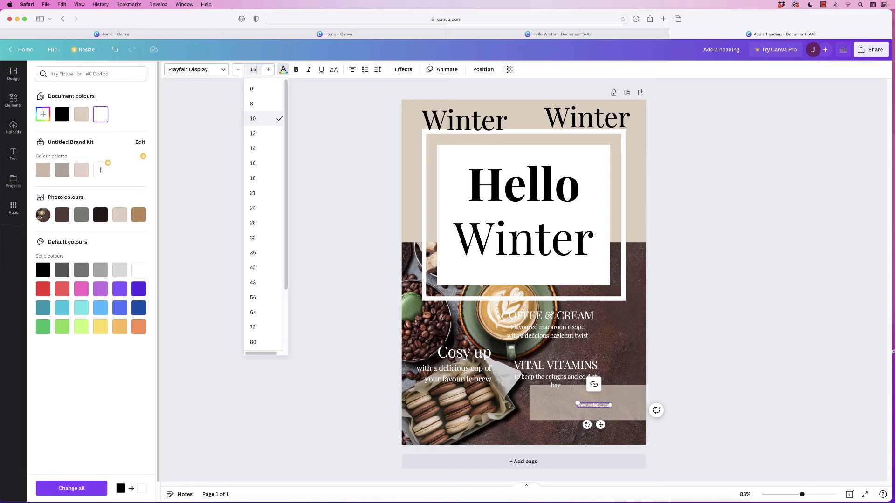
pyautogui.press('Return')
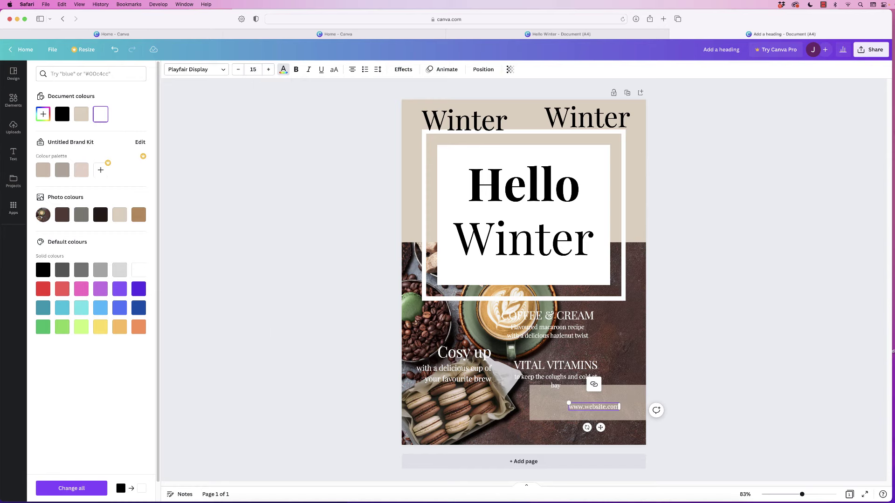
pyautogui.moveTo(594, 407); pyautogui.dragTo(604, 432)
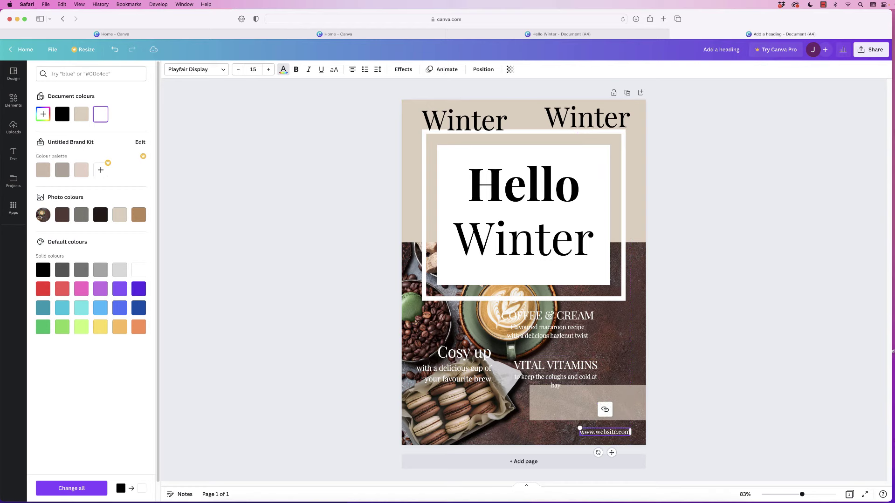
# Stack the cover texts on the page's right side: Cosy up below the frame, COFFEE & CREAM beneath it, and VITAL VITAMINS on the beige bar.
pyautogui.moveTo(555, 368); pyautogui.dragTo(589, 399)
pyautogui.moveTo(465, 363); pyautogui.dragTo(508, 358)
pyautogui.press('super+z')
pyautogui.press('super+z')
pyautogui.press('super+z')
pyautogui.press('super+z')
pyautogui.press('super+z')
pyautogui.press('super+z')
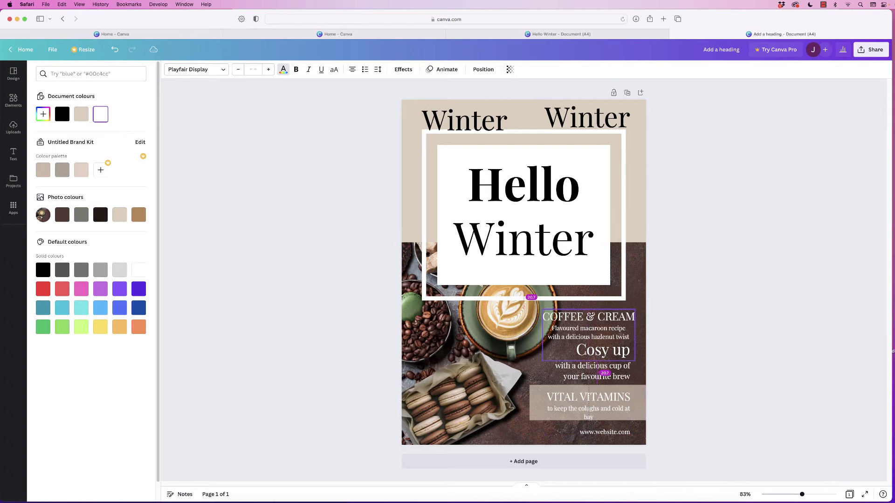
pyautogui.press('super+z')
pyautogui.press('super+z')
pyautogui.press('super+z')
pyautogui.press('super+z')
pyautogui.press('super+z')
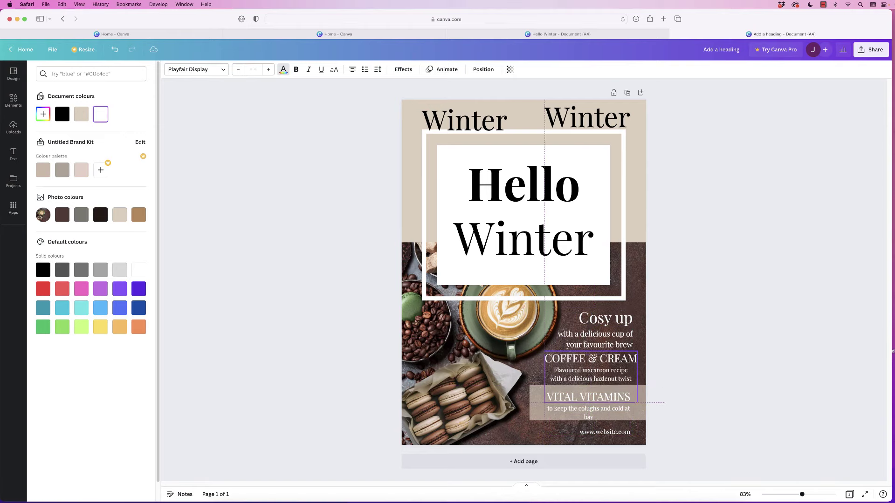
pyautogui.press('super+z')
pyautogui.press('super+z')
pyautogui.press('super+z')
pyautogui.press('super+z')
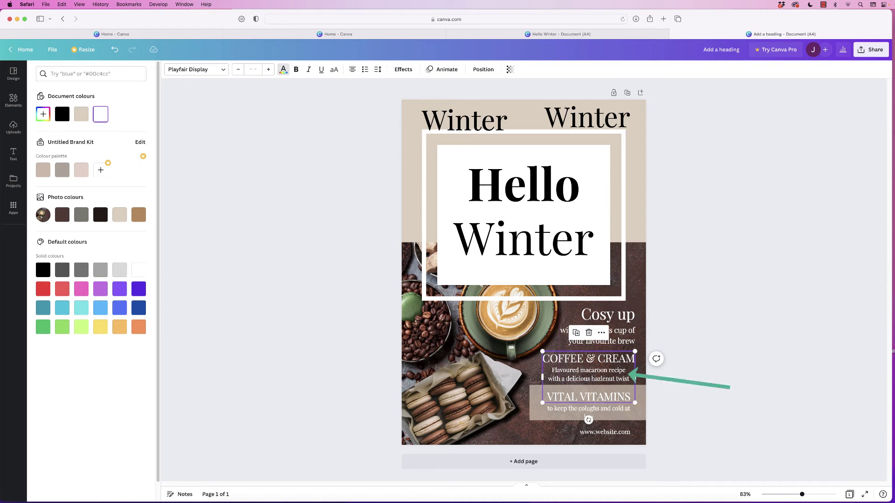
# Right-align the COFFEE & CREAM title and its macaroon recipe description.
pyautogui.click(589, 375)
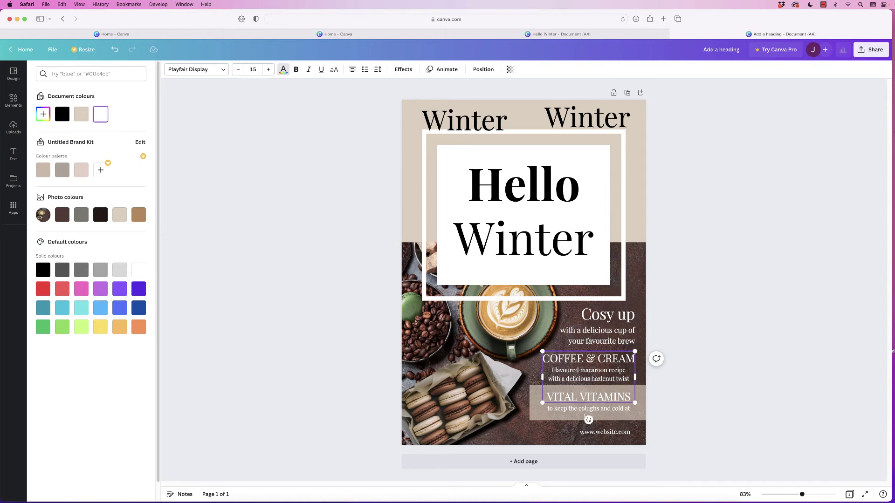
pyautogui.press('super+a')
pyautogui.press('super+shift+l')
pyautogui.press('super+shift+r')
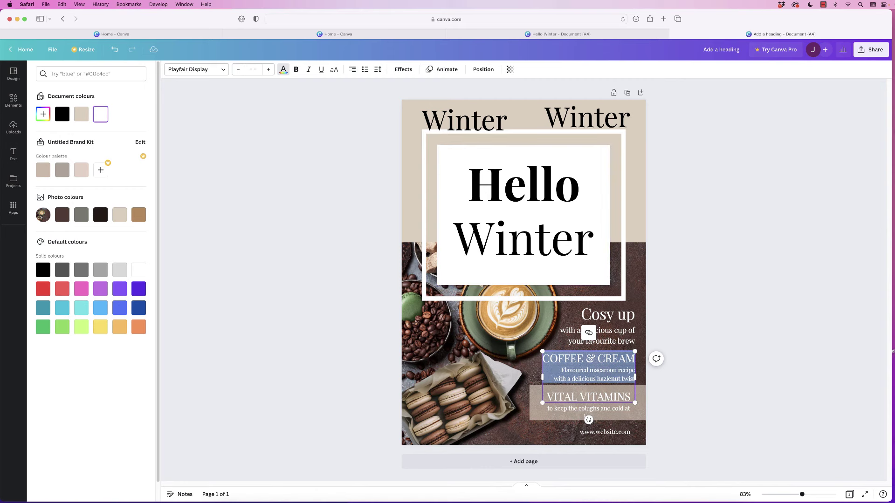
# Right-align the VITAL VITAMINS text with its description on one line, and line up the website address with its right edge.
pyautogui.click(588, 410)
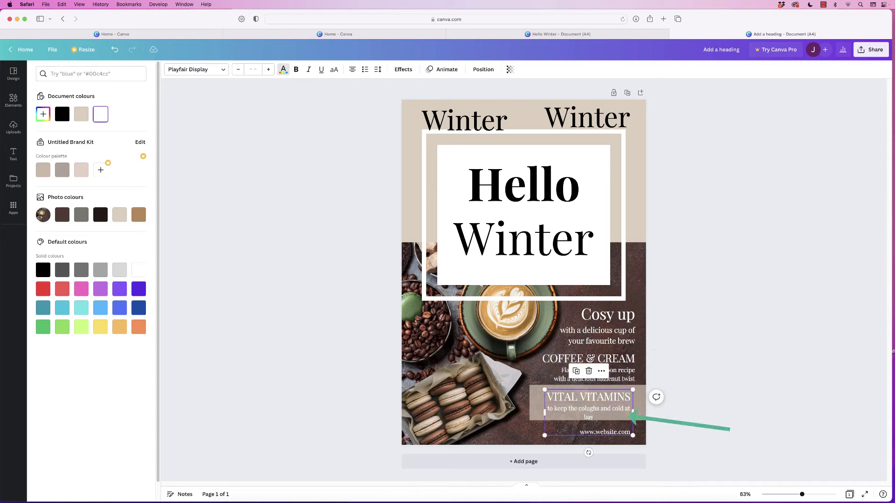
pyautogui.press('super+a')
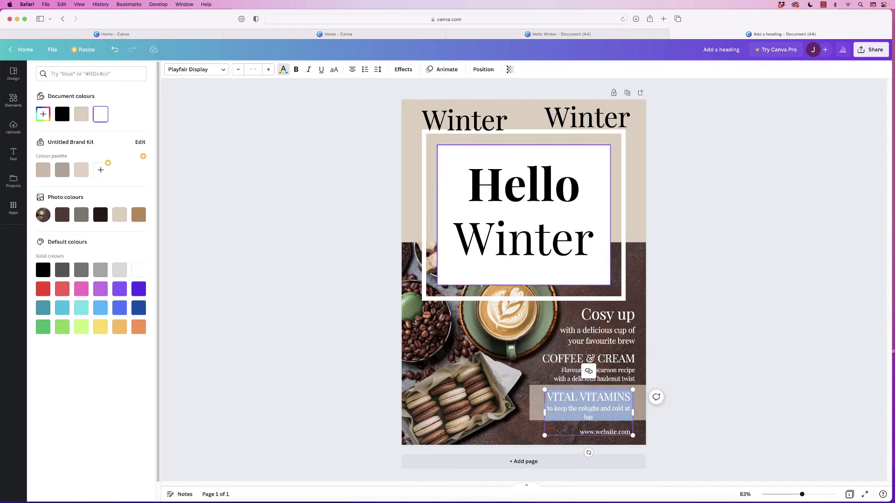
pyautogui.press('super+shift+j')
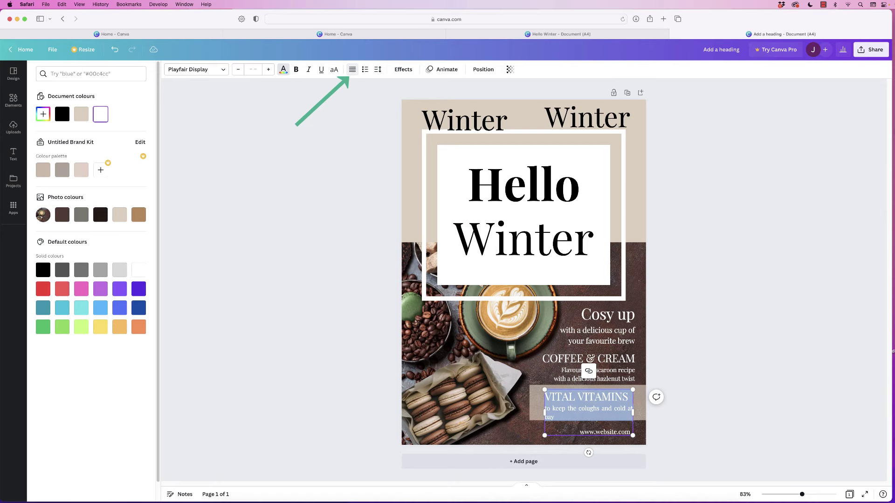
pyautogui.press('super+shift+r')
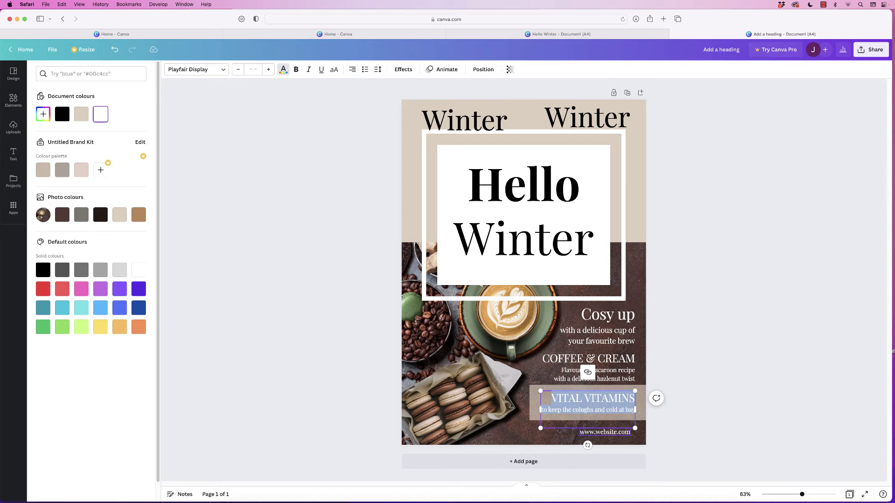
pyautogui.moveTo(605, 432); pyautogui.dragTo(609, 432)
pyautogui.press('Escape')
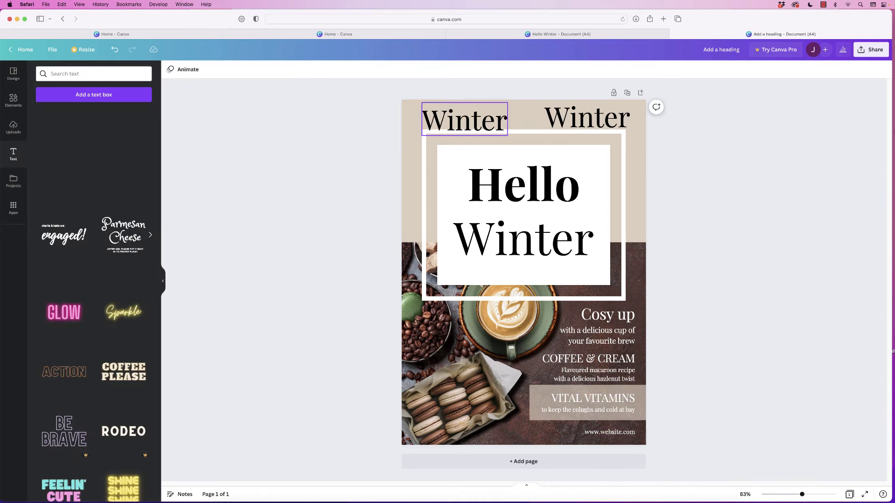
# Colour the Winter text above the frame's left corner white and set it to size 15.
pyautogui.click(464, 120)
pyautogui.click(495, 120)
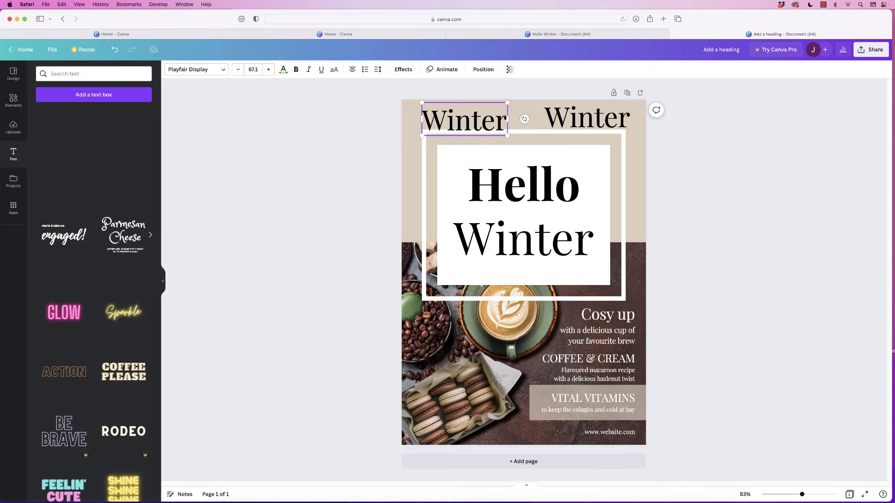
pyautogui.doubleClick(495, 120)
pyautogui.click(283, 69)
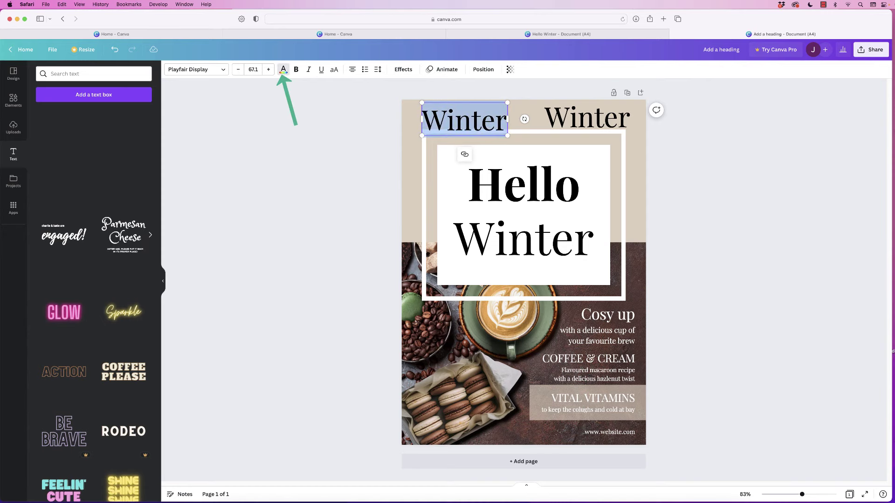
pyautogui.click(100, 114)
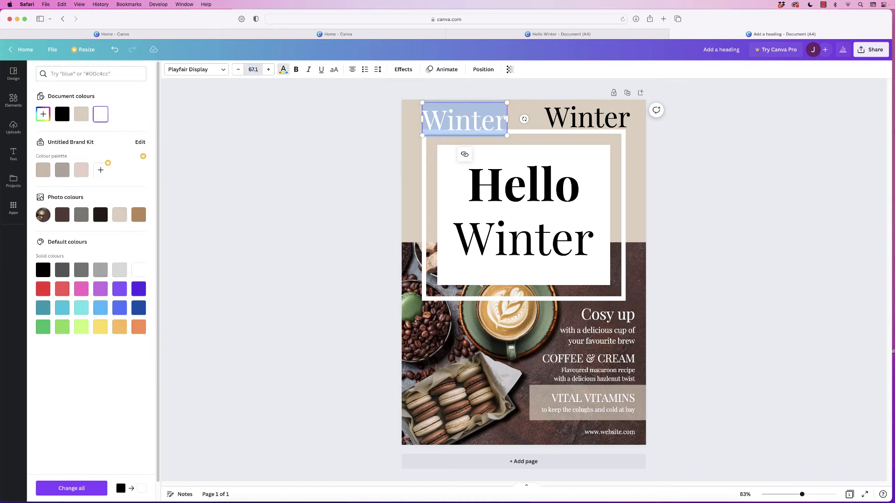
pyautogui.click(253, 69)
pyautogui.write('15')
pyautogui.press('Return')
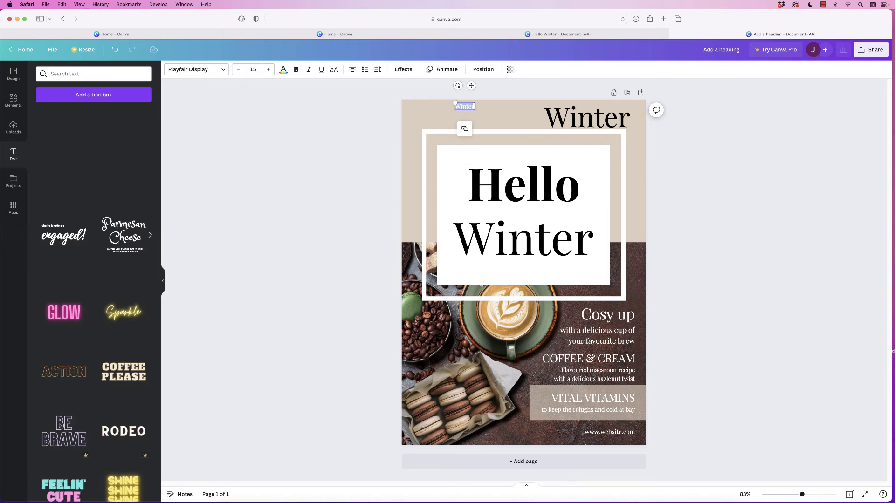
# Replace the small white Winter text with "ISSUE 25" and set its font to Montserrat Classic.
pyautogui.write('ISSUE 3')
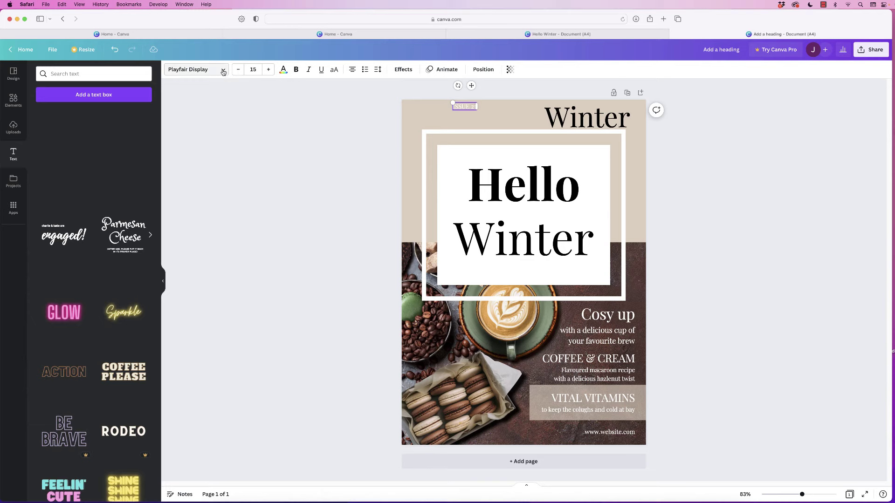
pyautogui.click(198, 69)
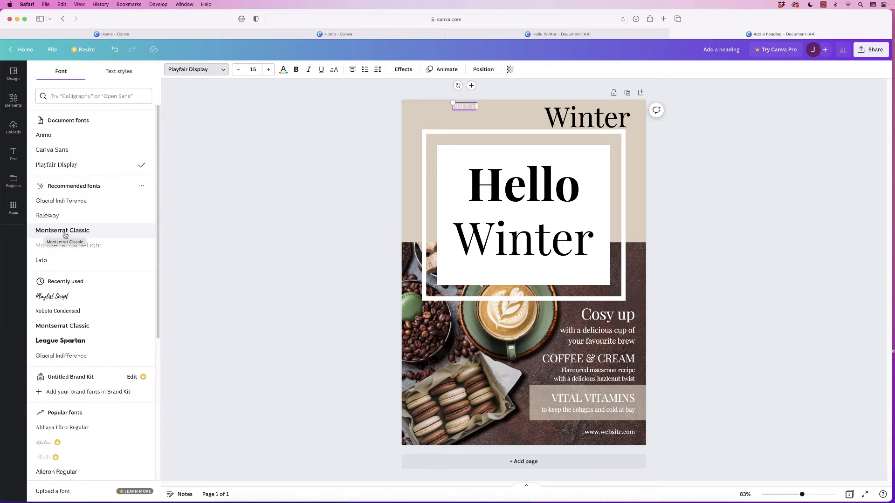
pyautogui.click(91, 232)
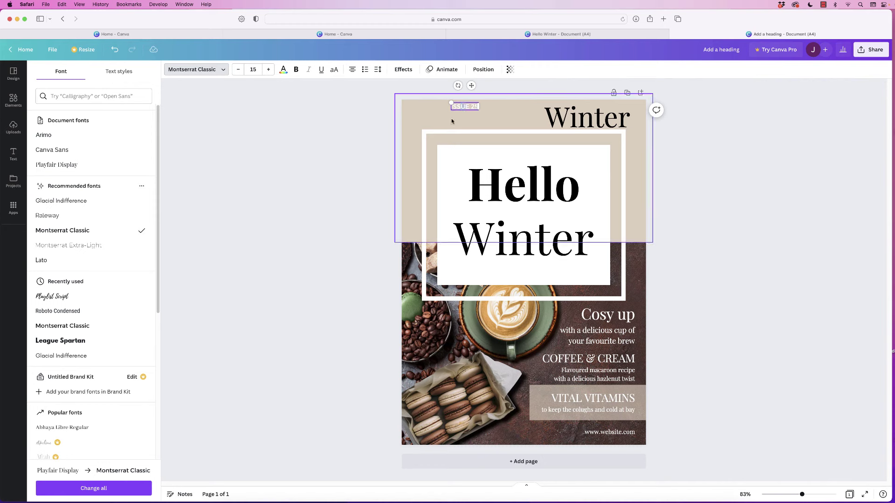
# Move the ISSUE 25 text just above the frame, aligned with the frame's left edge.
pyautogui.click(464, 105)
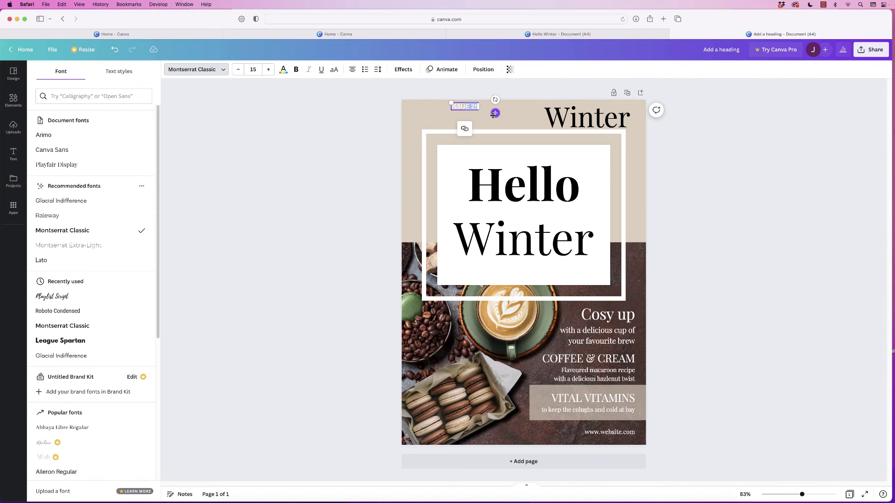
pyautogui.moveTo(478, 107); pyautogui.dragTo(466, 106)
pyautogui.moveTo(495, 113); pyautogui.dragTo(466, 124)
# Delete the remaining black Winter text above the frame's right corner.
pyautogui.click(582, 119)
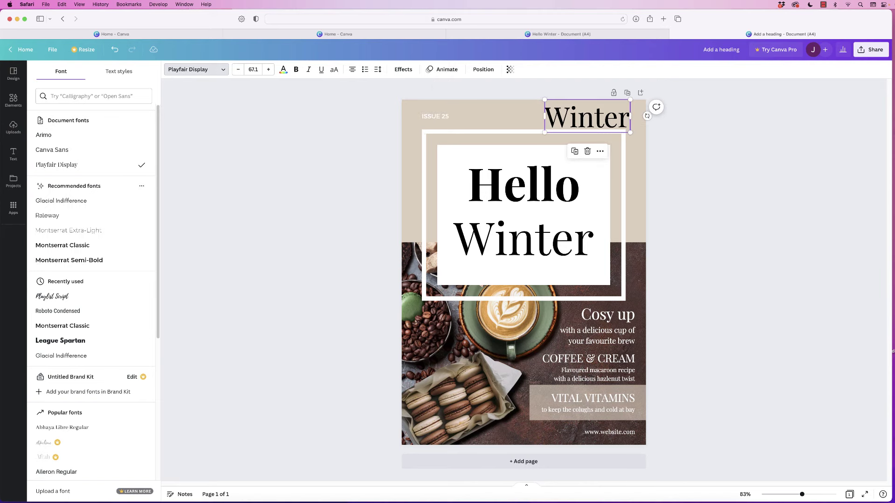
pyautogui.press('Delete')
# Duplicate the ISSUE 25 text and place the copy level with it above the frame's right corner.
pyautogui.doubleClick(438, 116)
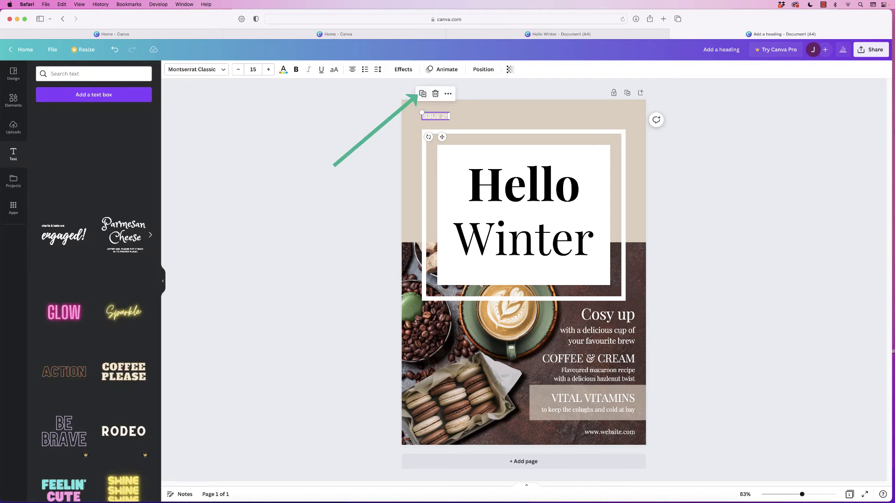
pyautogui.click(423, 93)
pyautogui.moveTo(555, 116); pyautogui.dragTo(617, 137)
pyautogui.press('Right')
pyautogui.press('Right')
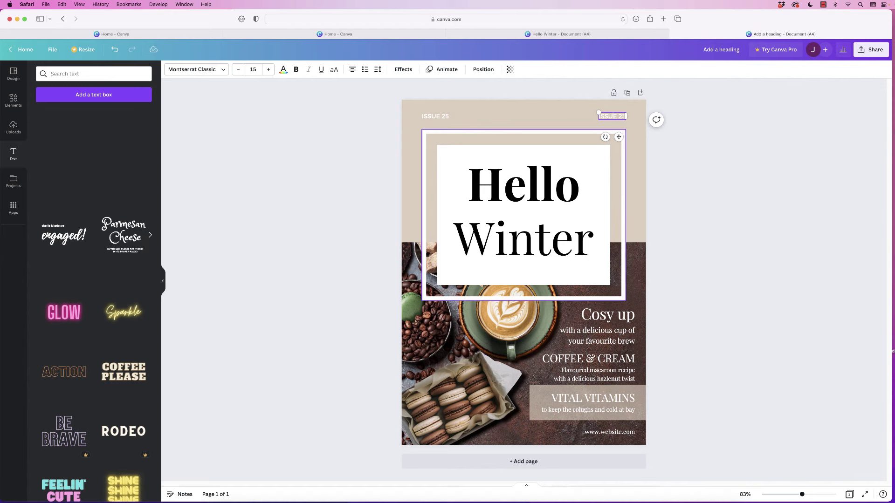
# Replace the copied text with "01 SEPTEMBER 2022" and align it with the frame's right edge.
pyautogui.press('super+a')
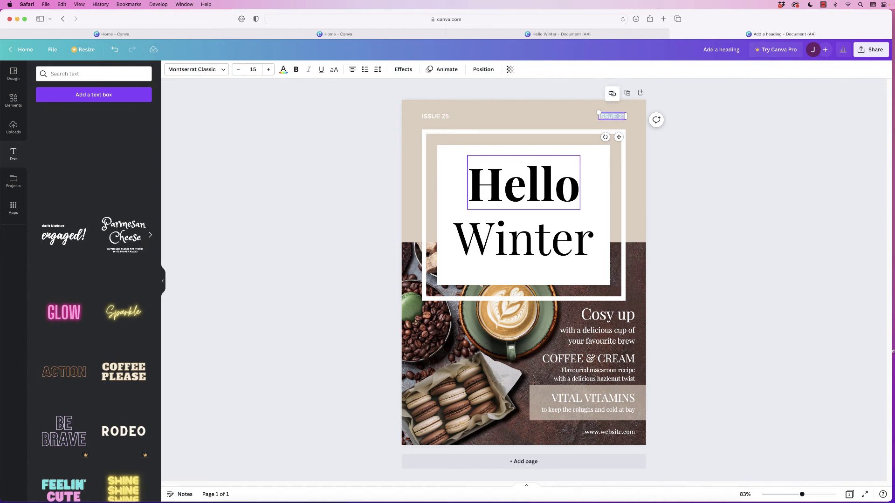
pyautogui.write('01 SEPTEMBER 2022')
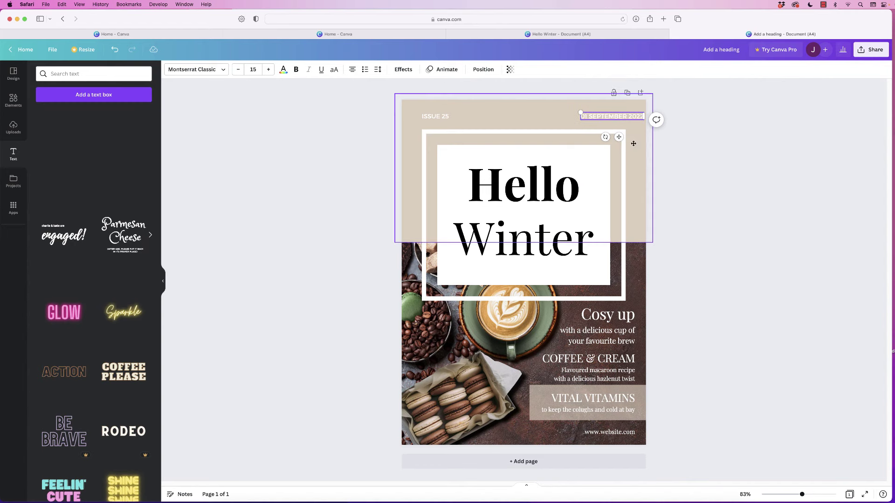
pyautogui.moveTo(618, 136); pyautogui.dragTo(602, 138)
pyautogui.click(703, 212)
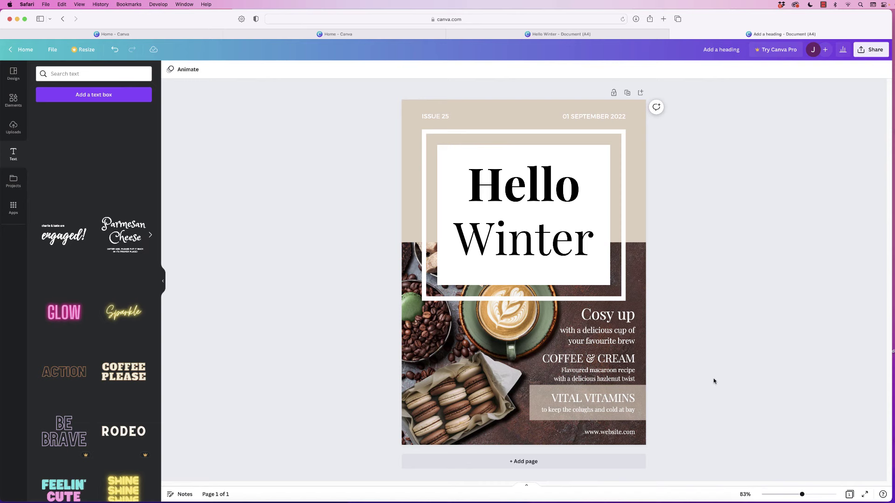
# View the design's sharing and download options, and close them without choosing any.
pyautogui.click(863, 52)
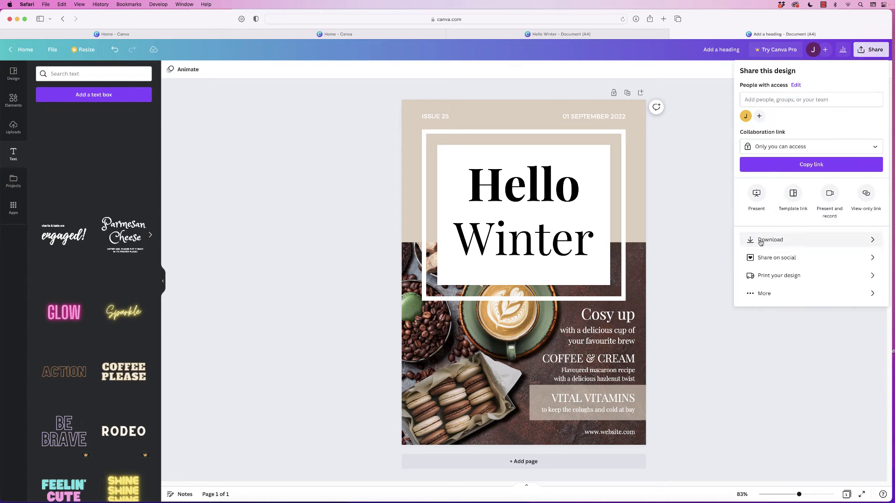
pyautogui.click(702, 122)
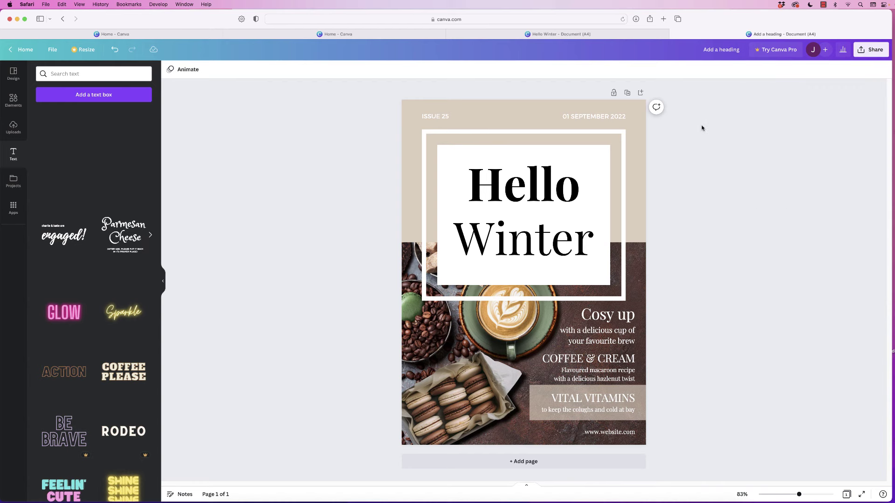